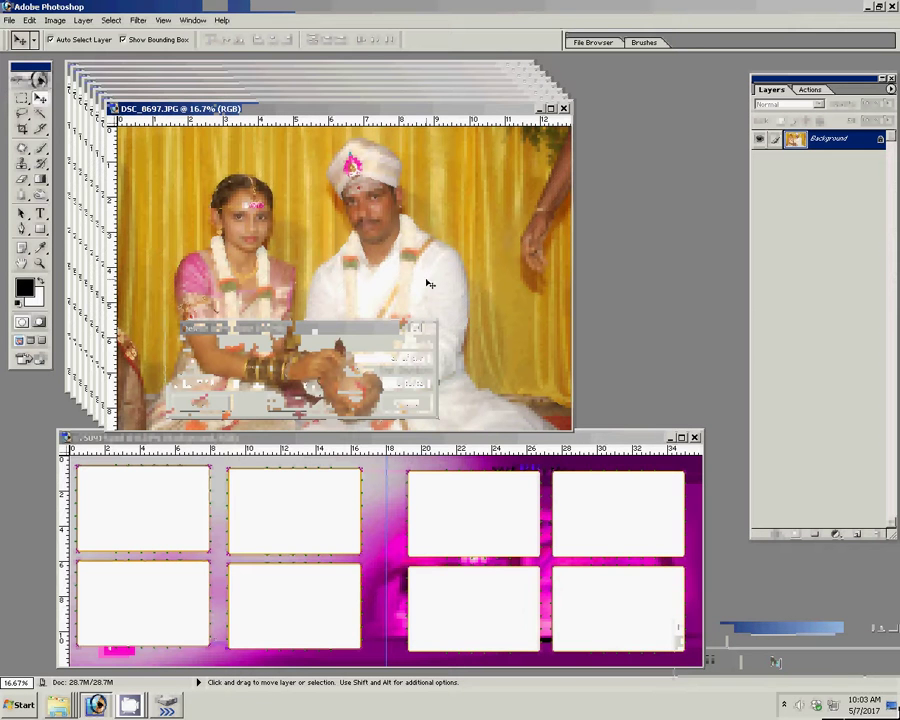
- Resize DSC_0697.JPG to a document width of 8 inches
click(52, 22)
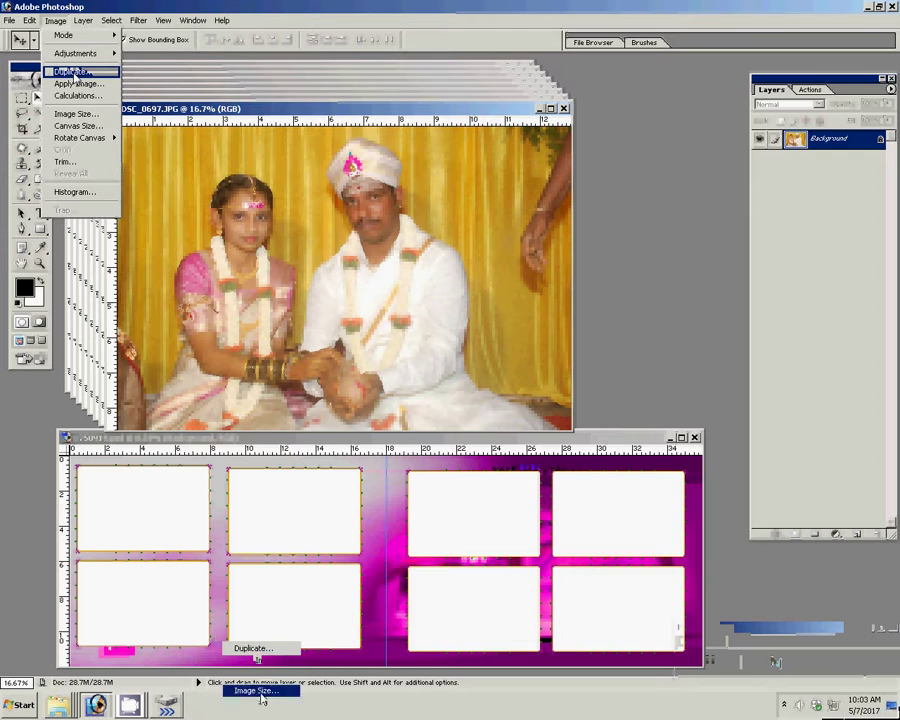
click(75, 113)
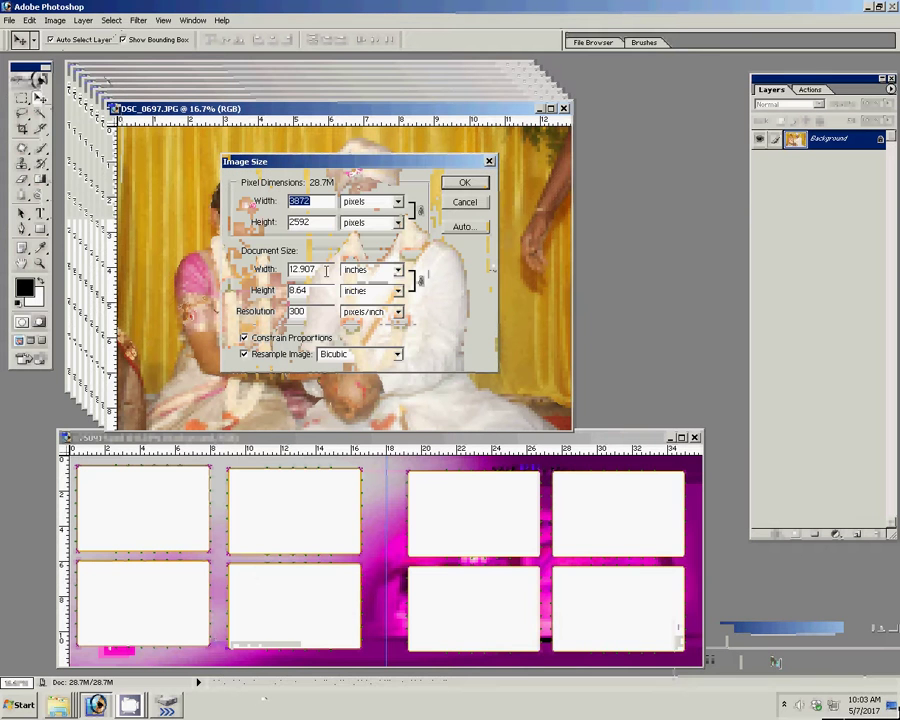
double_click(318, 270)
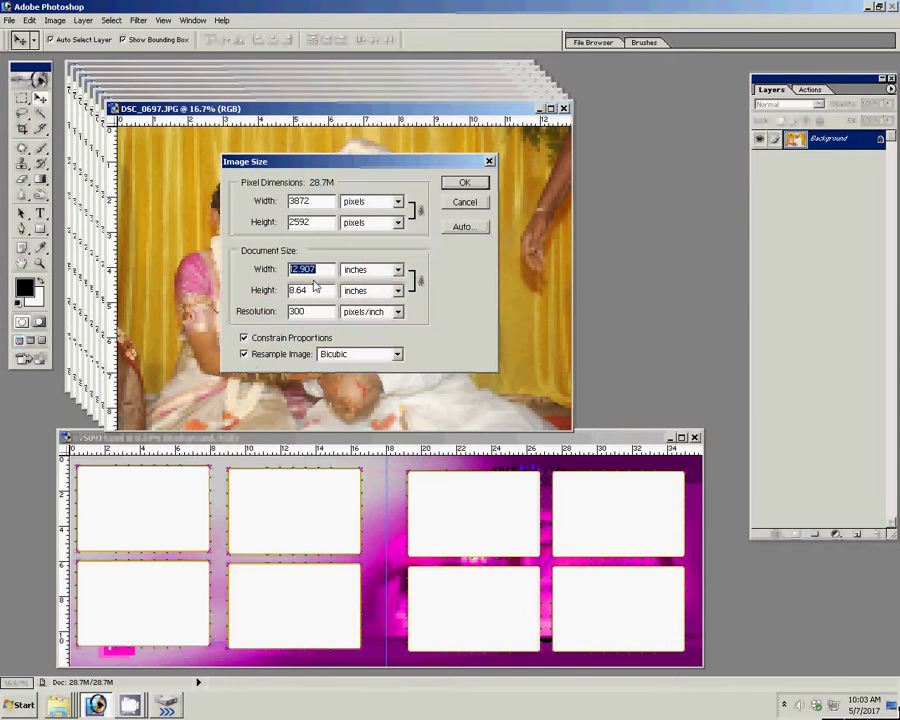
text(8)
click(465, 186)
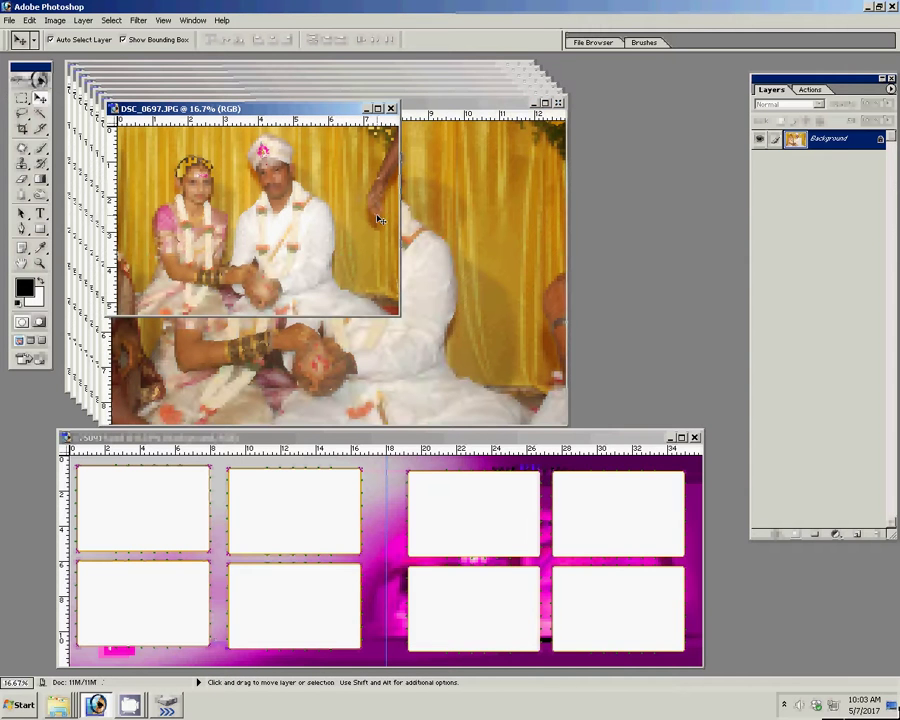
- Cut the entire photo to the clipboard and close it without saving
click(111, 20)
click(194, 35)
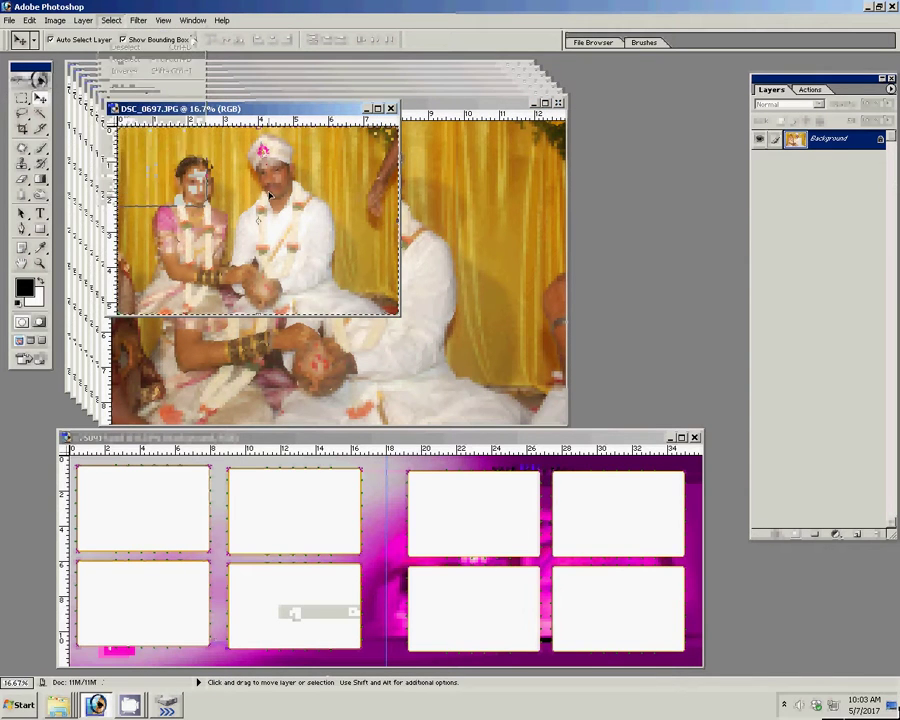
click(30, 20)
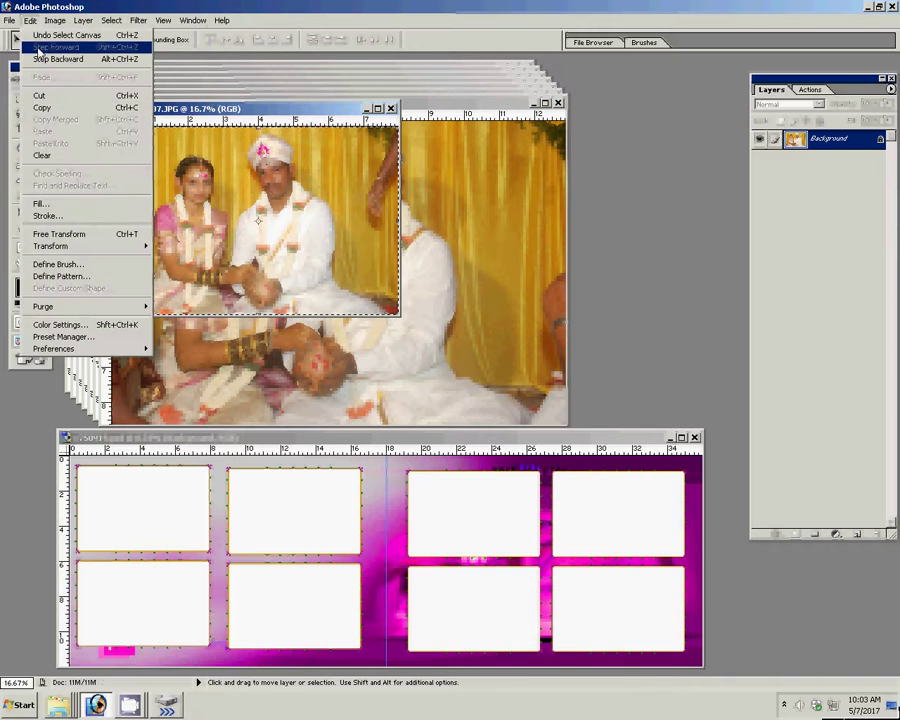
click(142, 99)
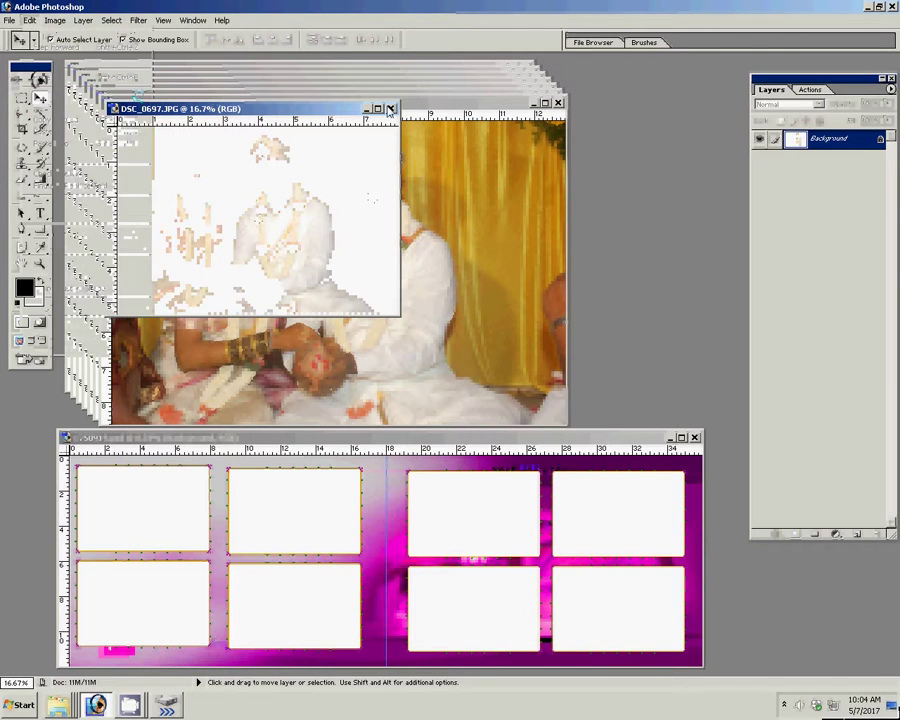
click(390, 109)
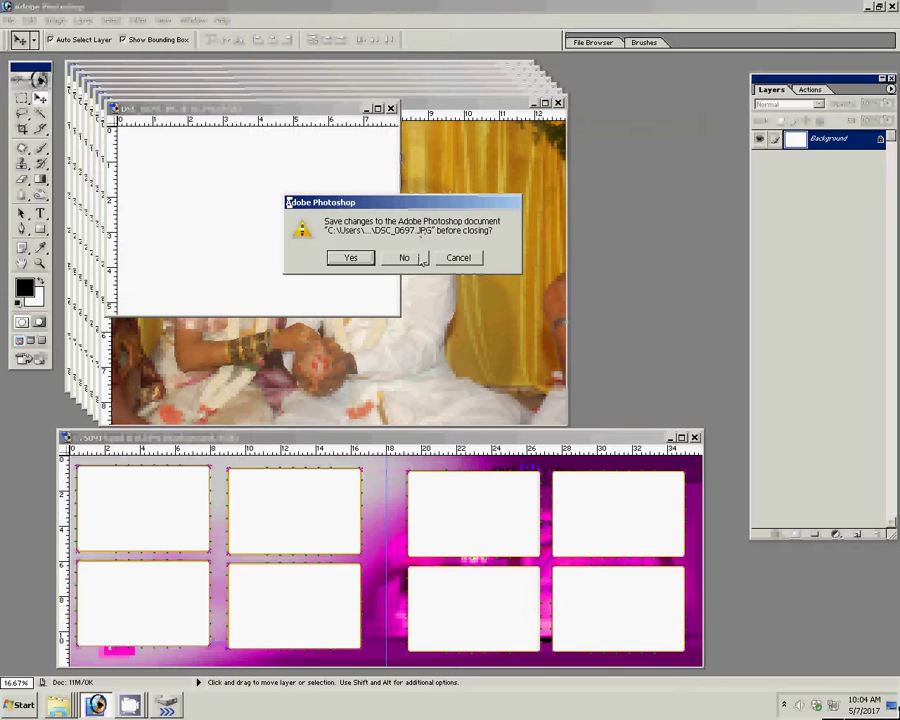
click(422, 258)
click(625, 612)
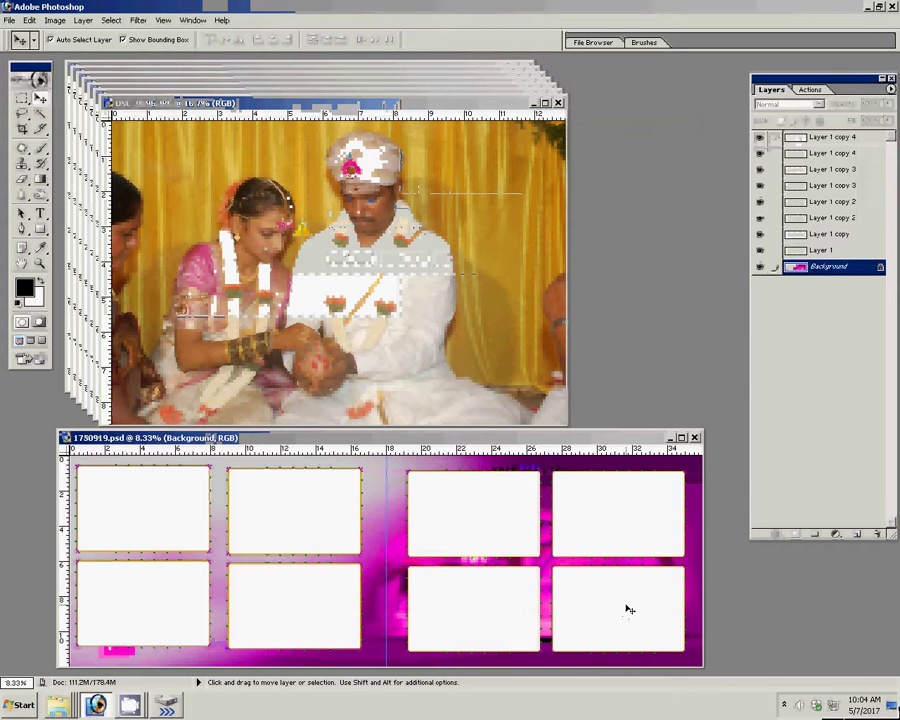
- On Layer 1 copy 4, magic-wand the bottom-right frame and paste the photo into it
click(628, 609)
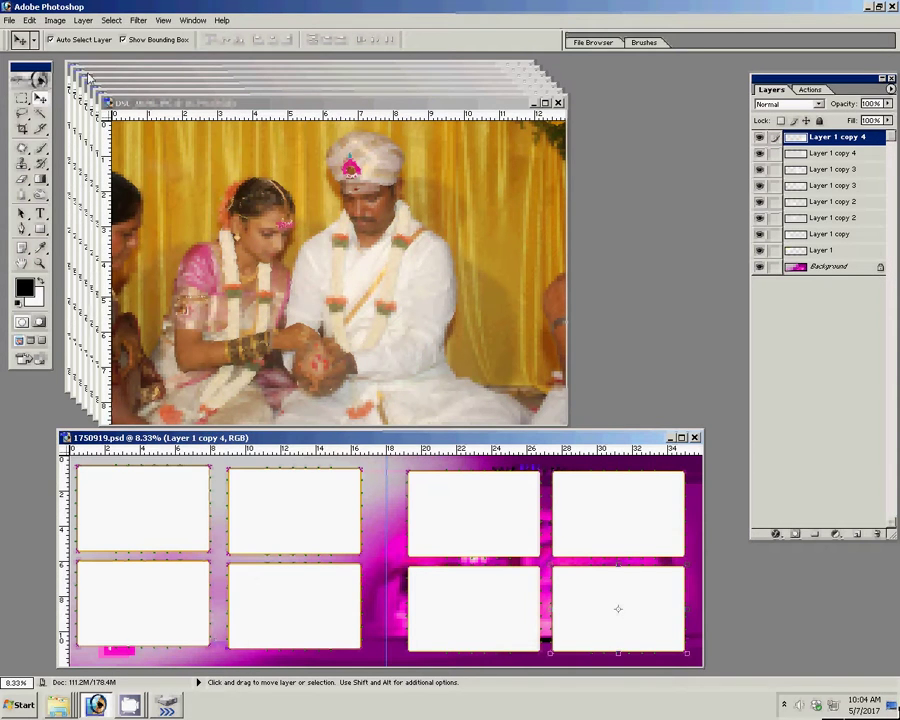
key(w)
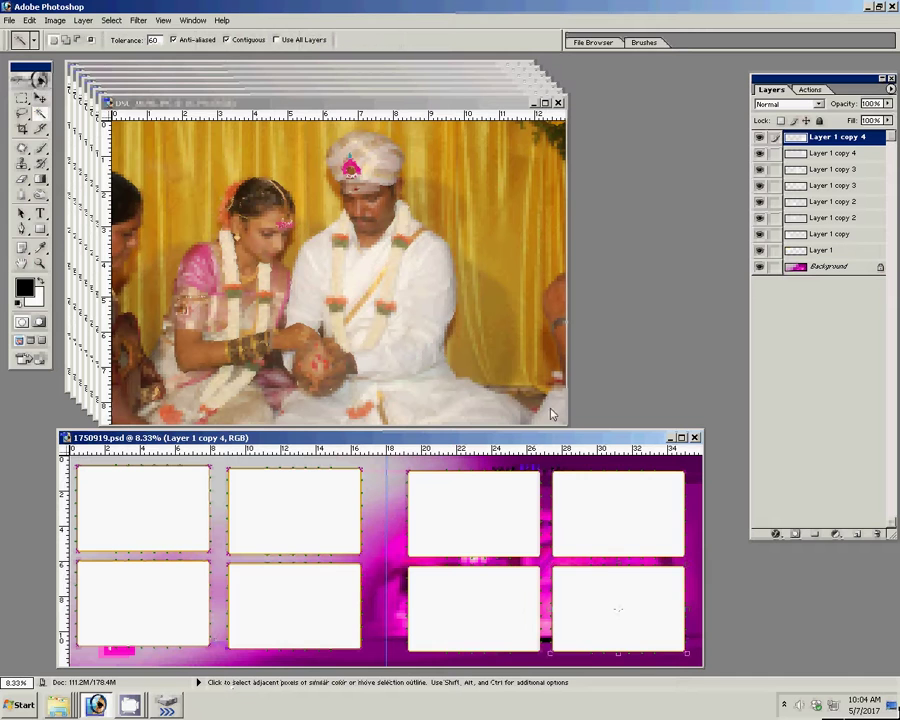
click(590, 566)
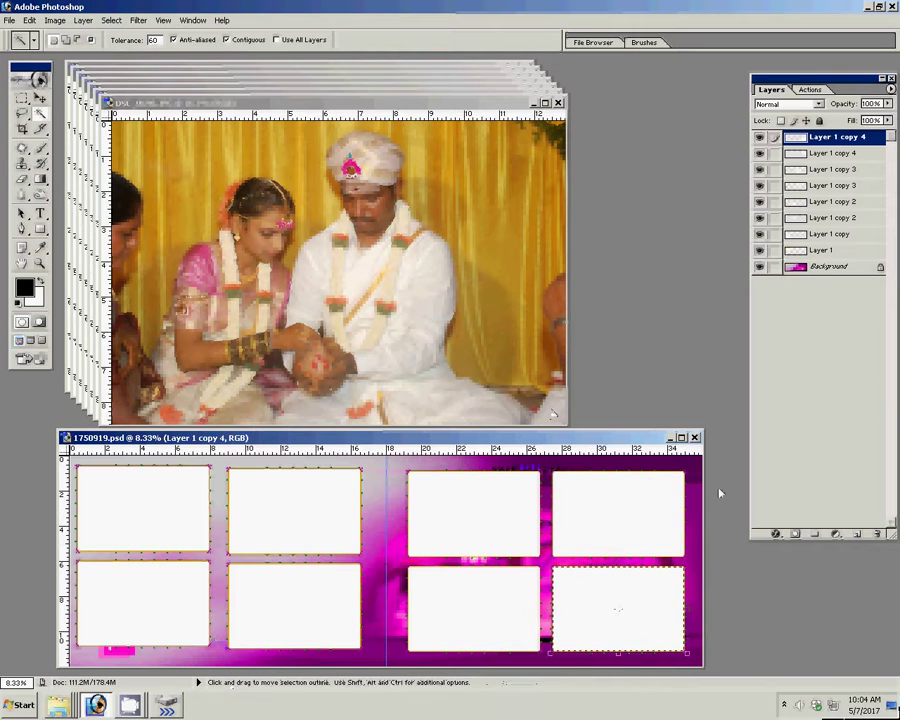
click(28, 20)
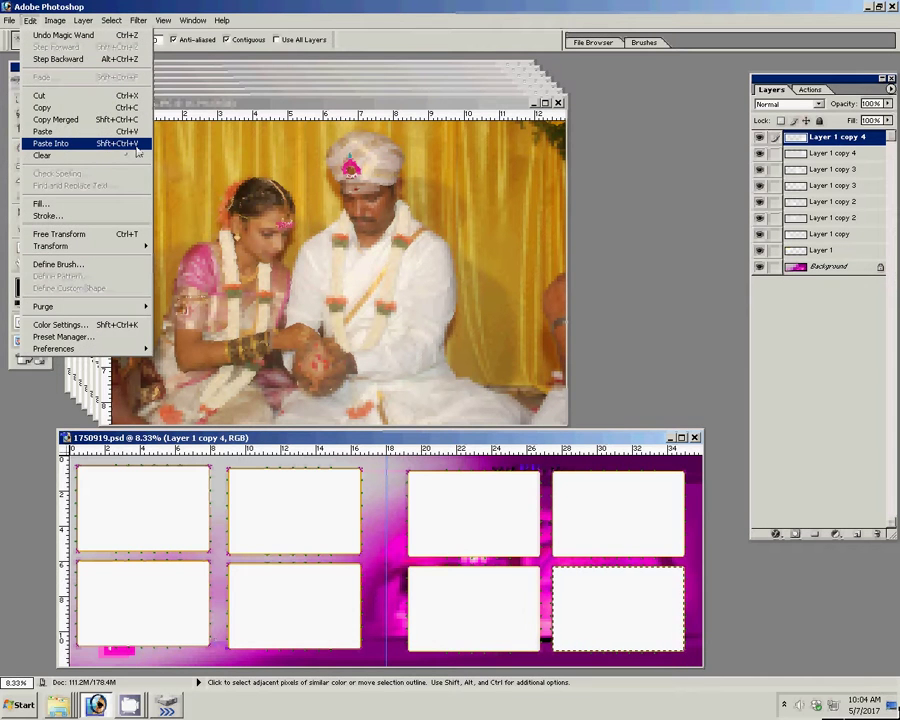
click(136, 146)
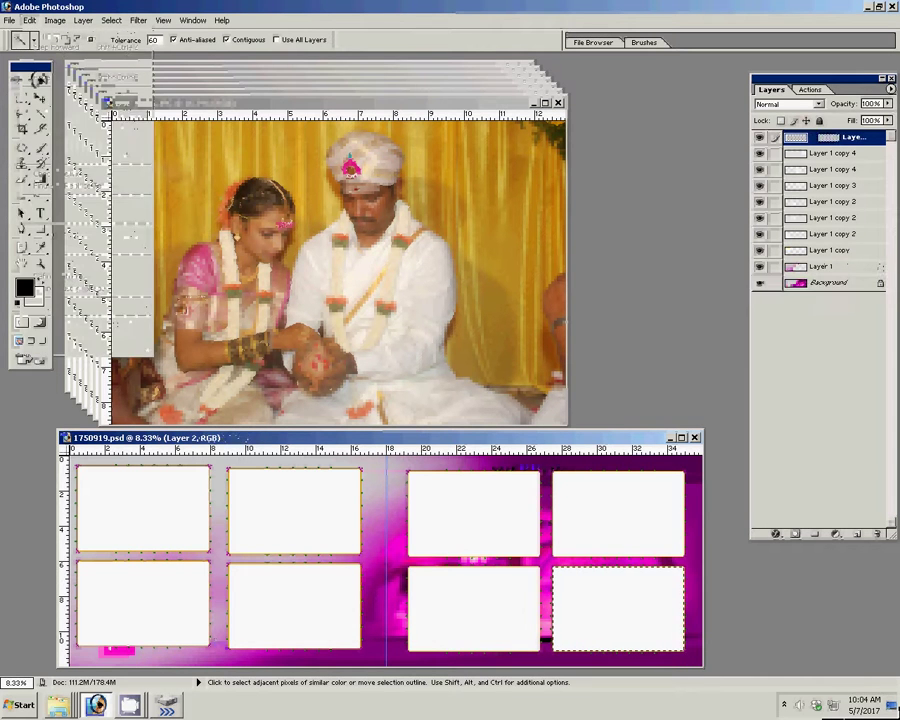
click(384, 306)
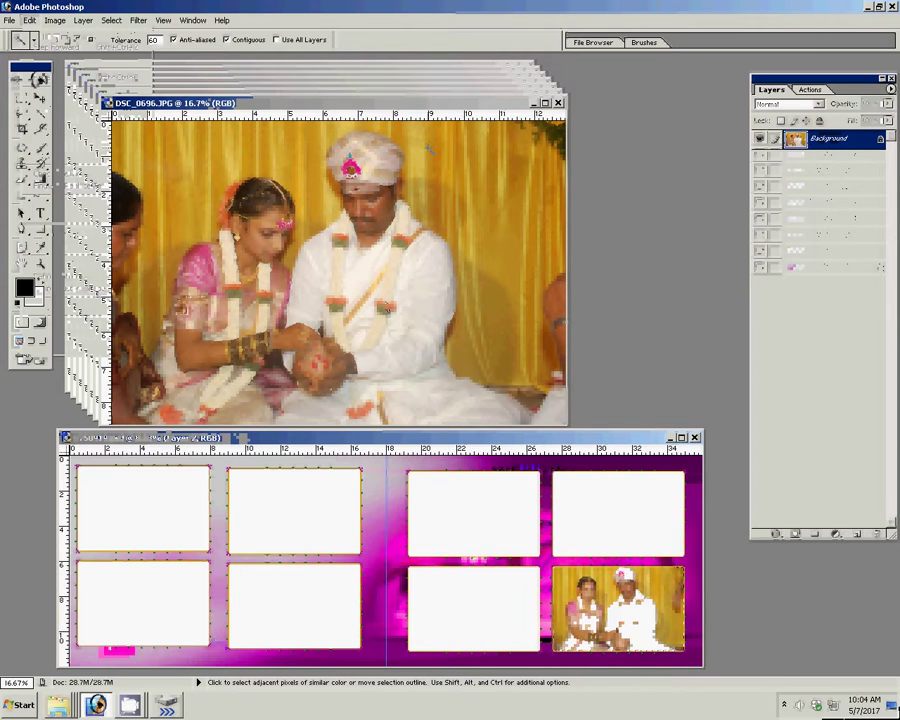
- Resize DSC_0696 to 8 inches wide, cut it, and close it unsaved
key(ctrl+alt+i)
key(Tab)
key(Tab)
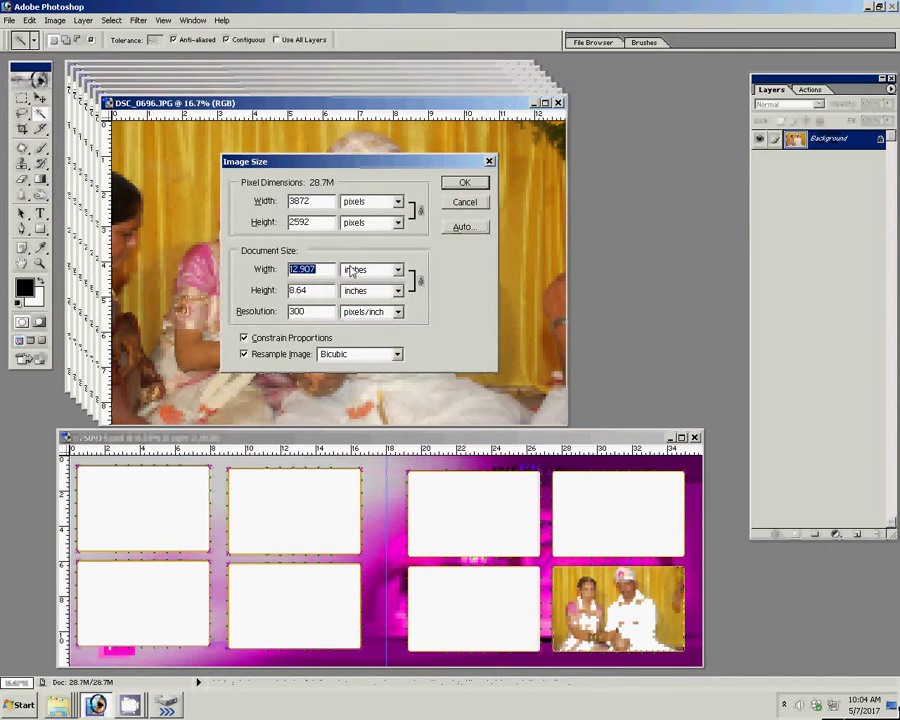
text(8)
click(464, 182)
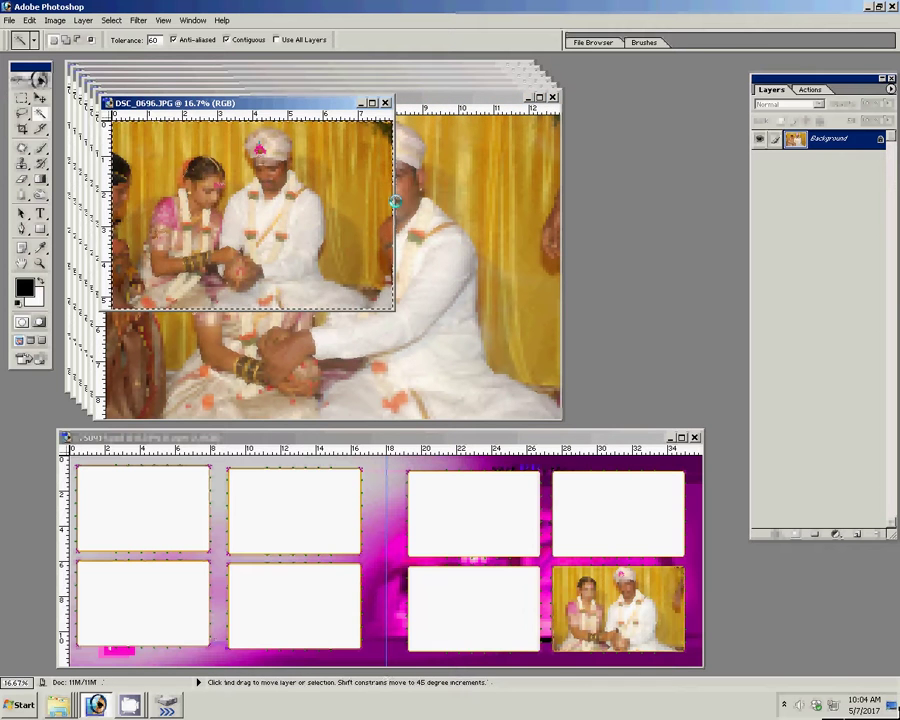
click(396, 202)
click(385, 102)
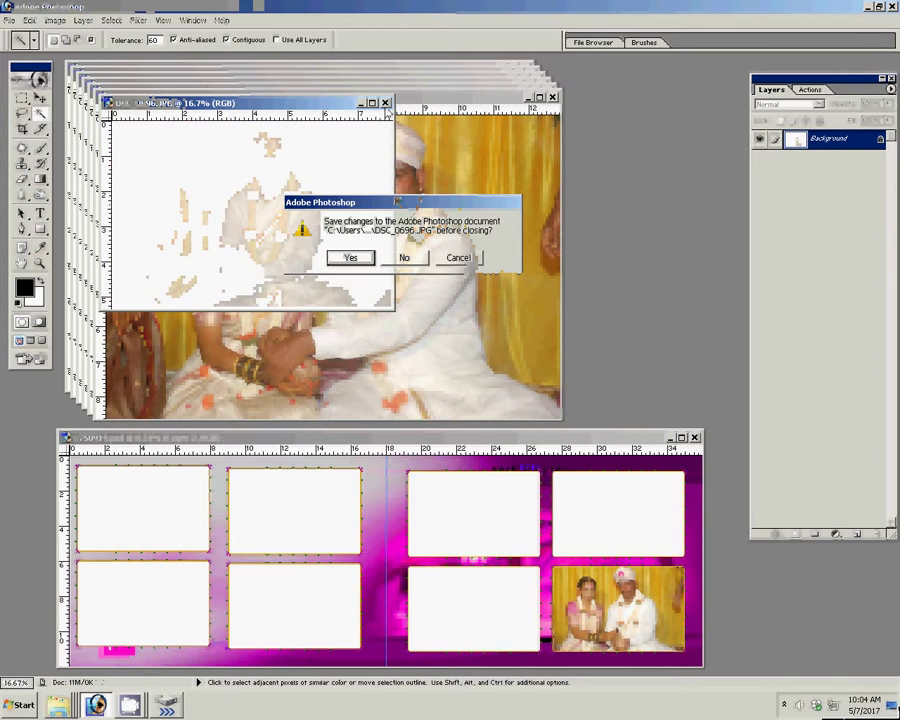
click(404, 258)
- On Layer 1 copy 3, magic-wand the right page's bottom-left frame and paste the photo into it
key(v)
click(498, 616)
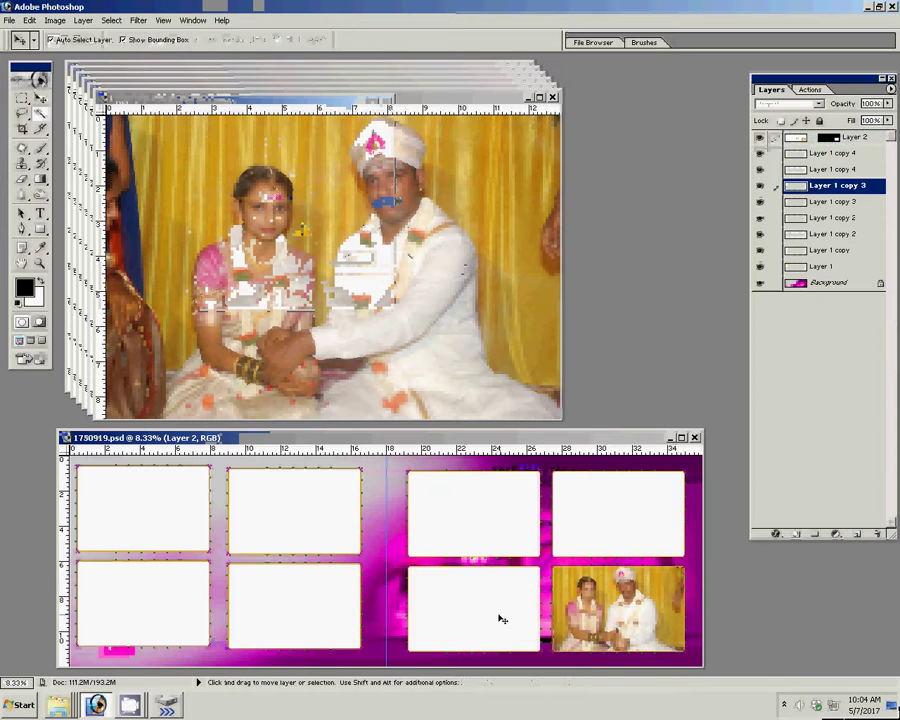
key(w)
click(473, 606)
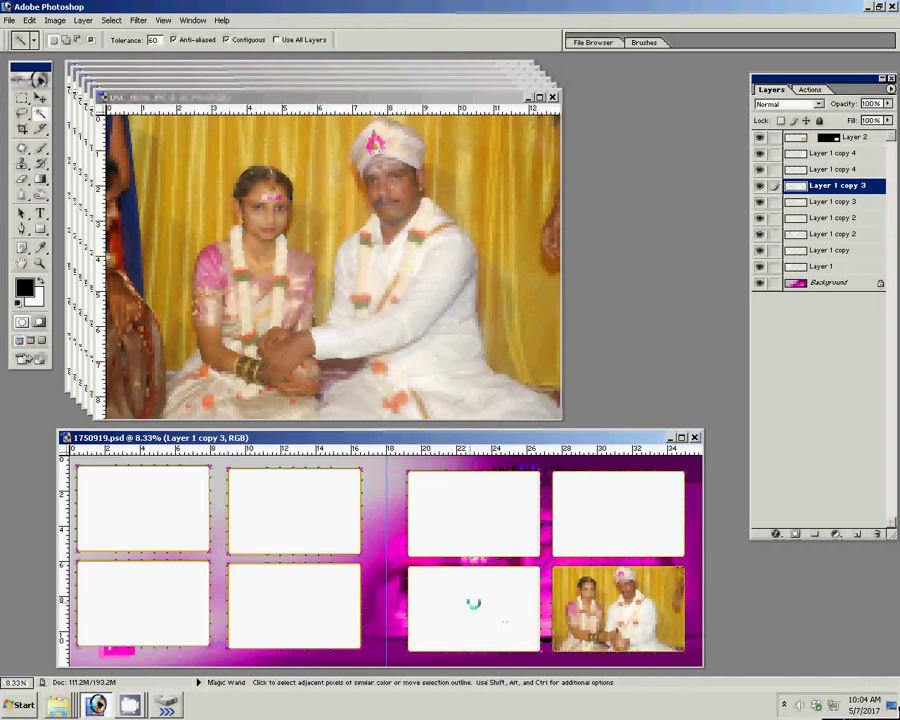
key(ctrl+shift+v)
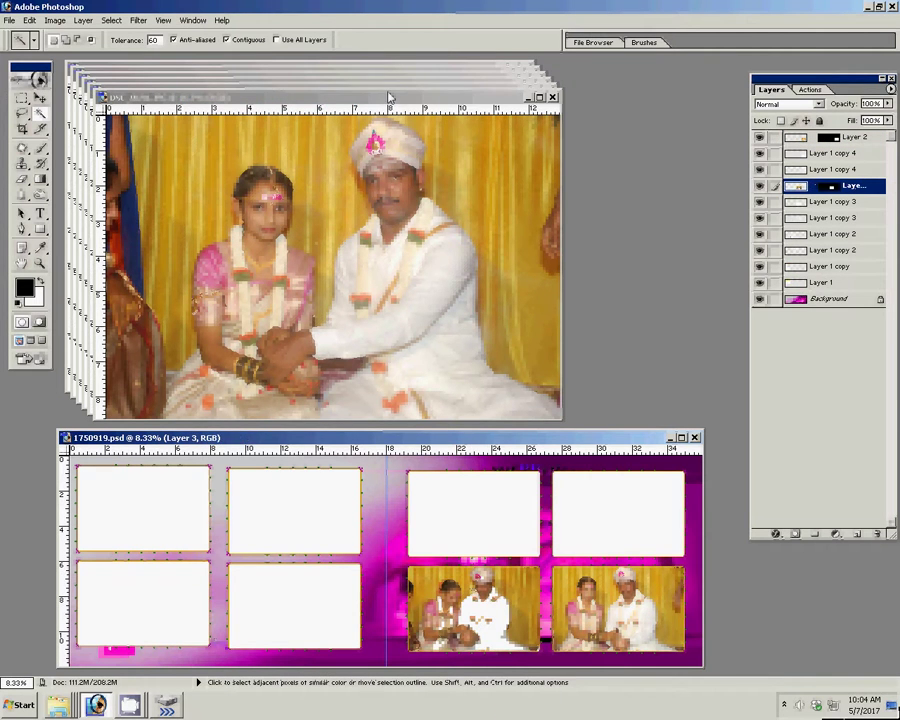
click(398, 92)
- Resize the active photo to 8 inches wide, cut it, and close it unsaved
key(ctrl+alt+i)
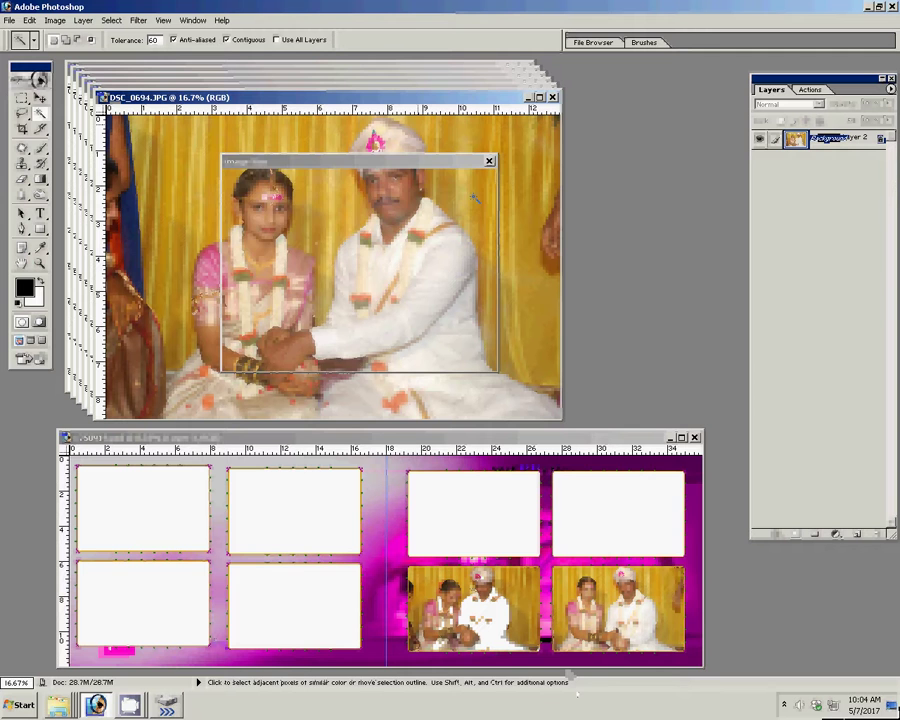
key(Tab)
key(Tab)
text(8)
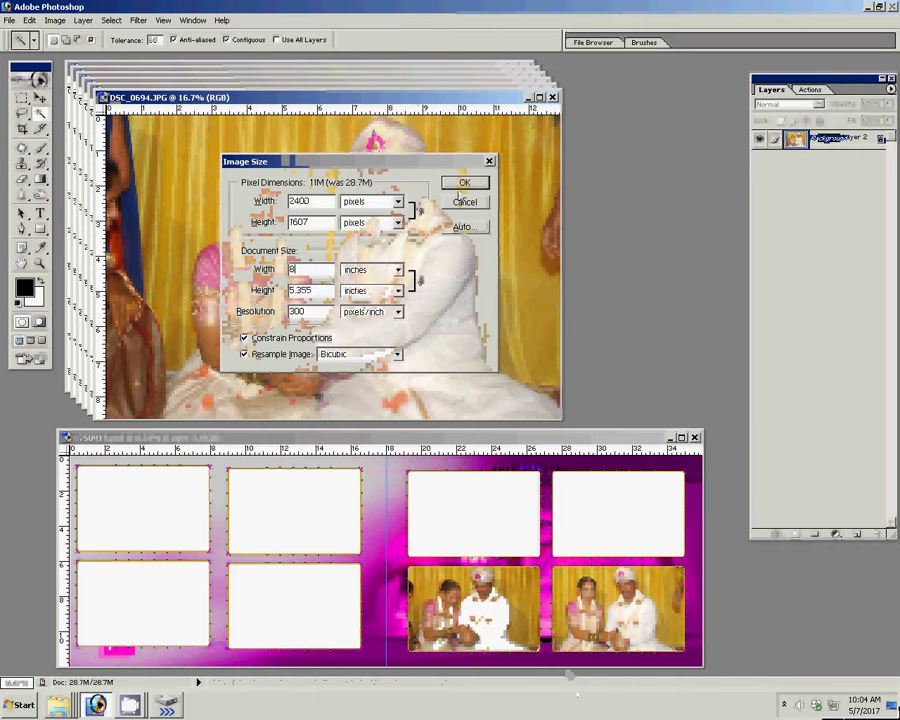
click(458, 187)
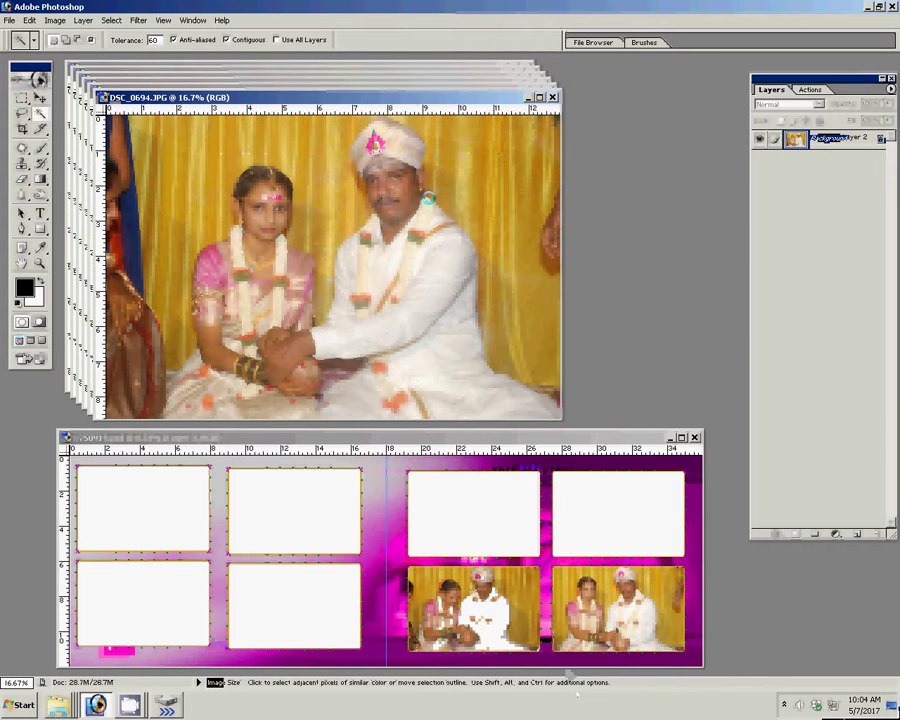
key(ctrl+a)
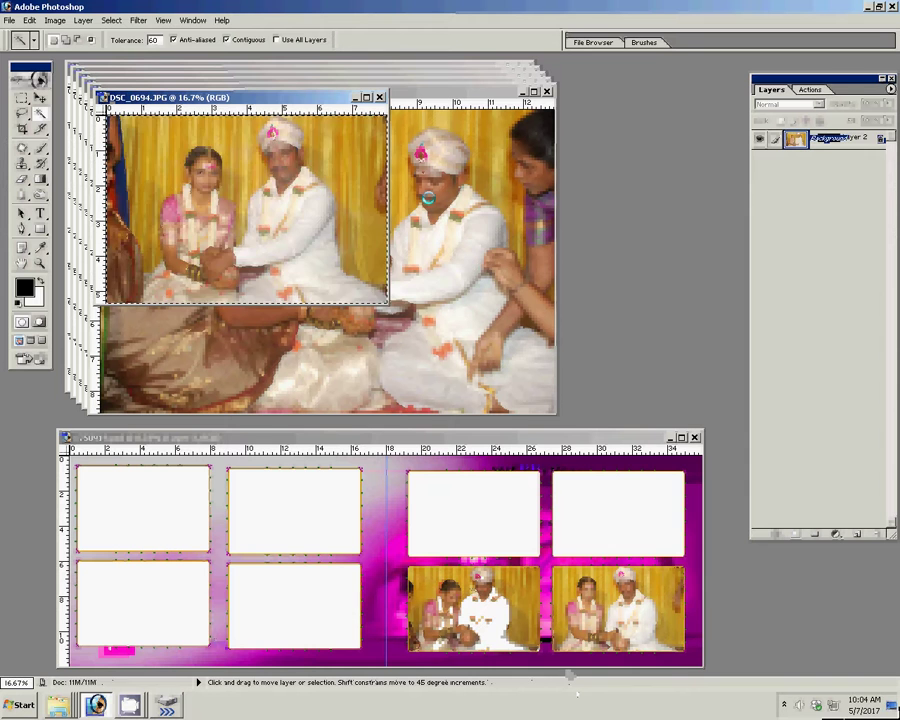
key(Delete)
click(380, 97)
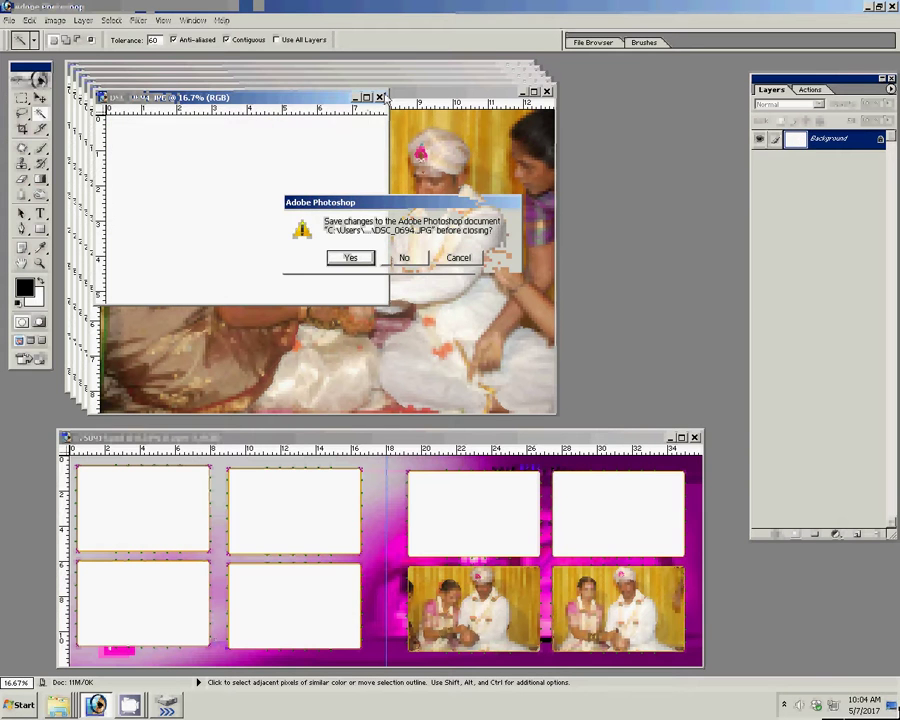
key(n)
- On Layer 1 copy 4, magic-wand the right page's upper-right frame and paste the photo in
ctrl+click(617, 500)
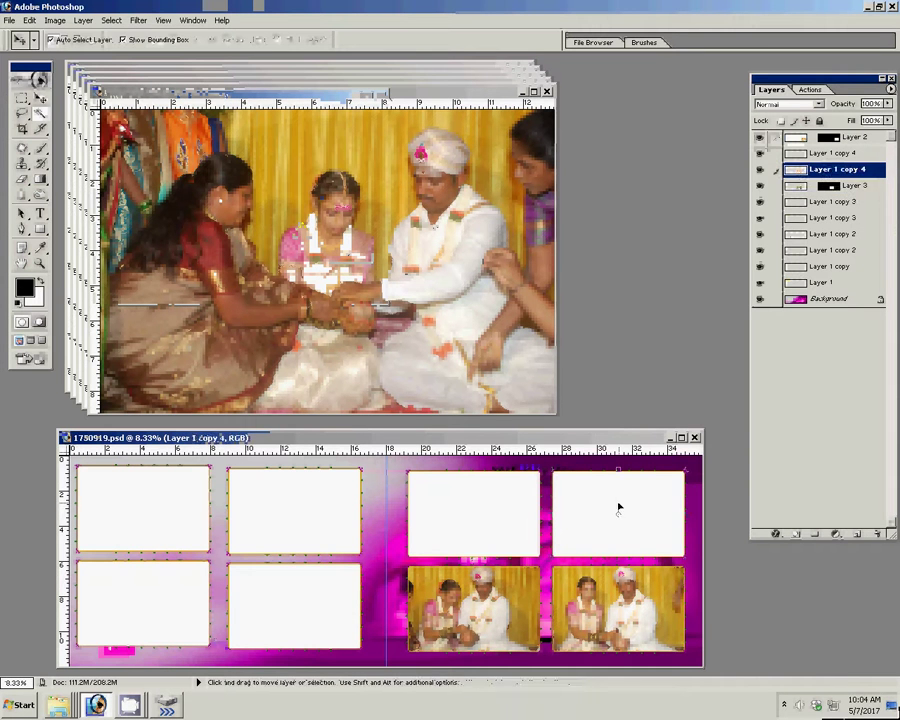
click(617, 504)
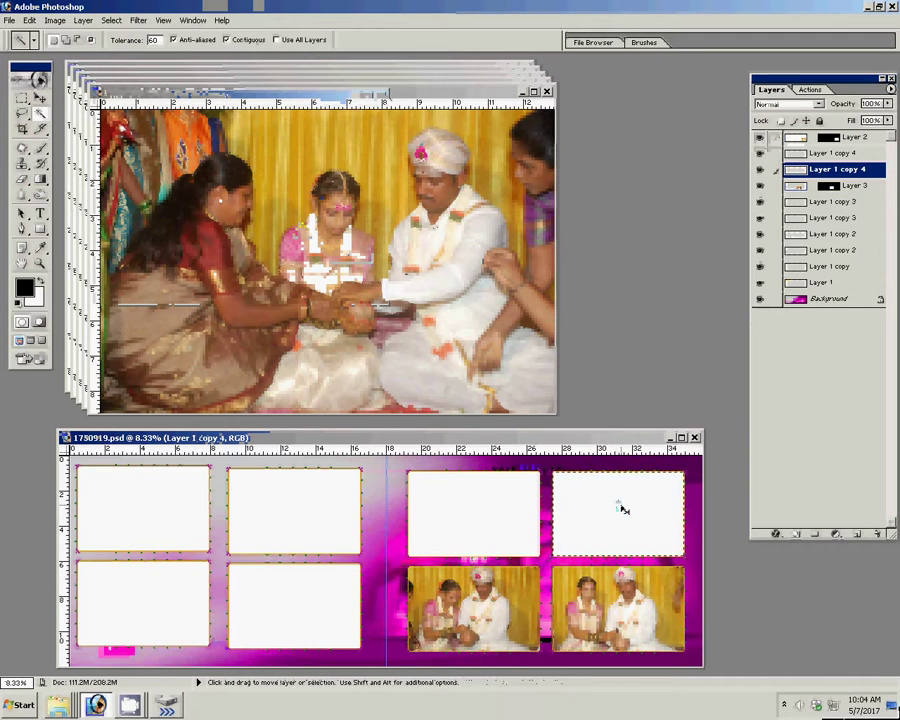
key(ctrl+shift+v)
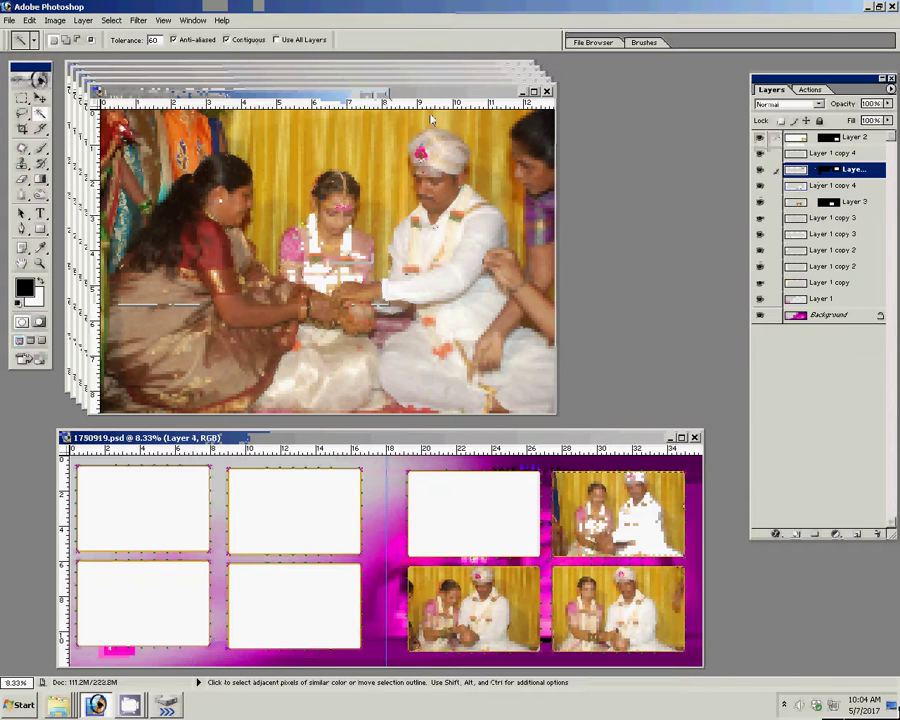
click(432, 119)
- Resize DSC_0692 to 8 inches wide, take it for pasting, and close it unsaved
key(ctrl+alt+i)
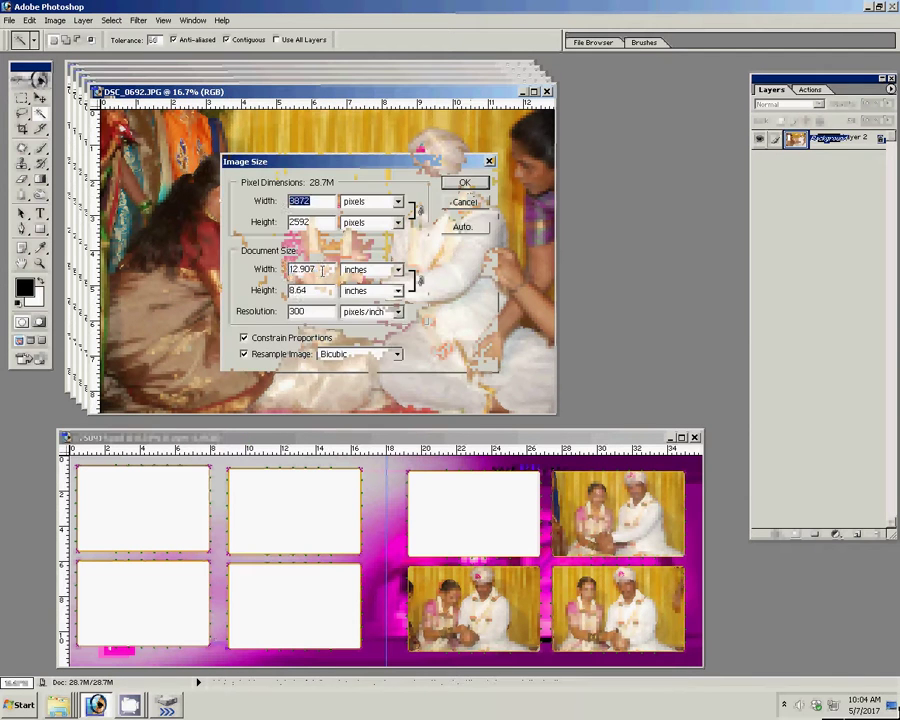
double_click(321, 269)
text(8)
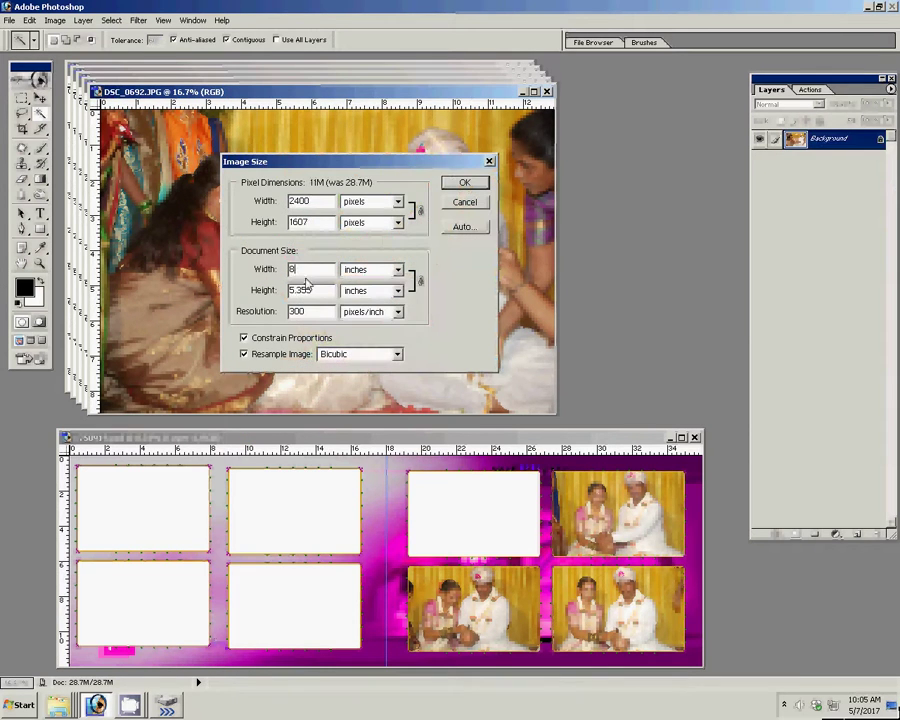
key(Return)
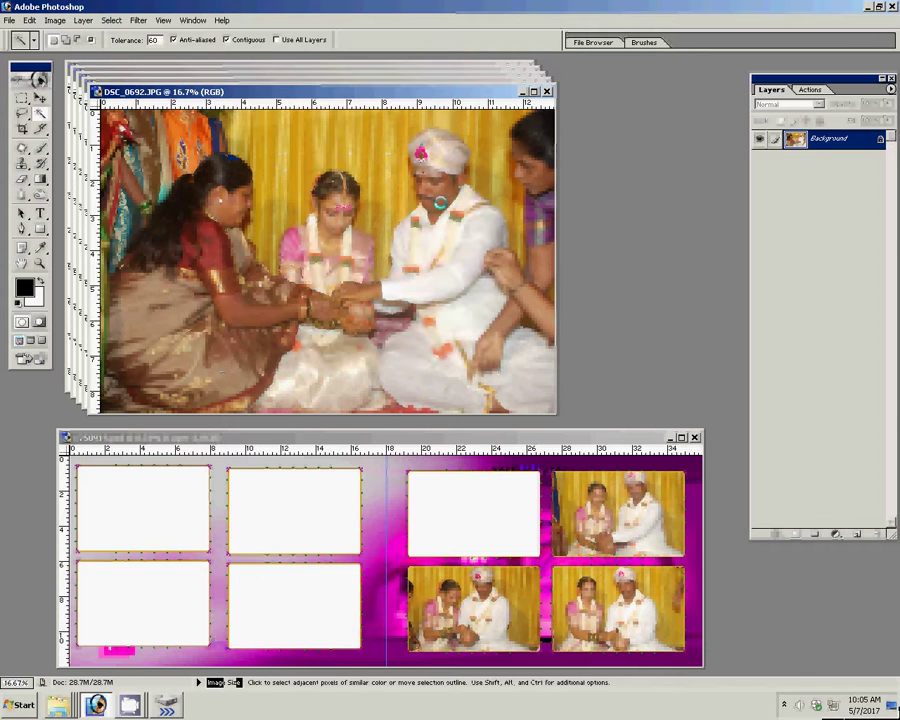
key(Delete)
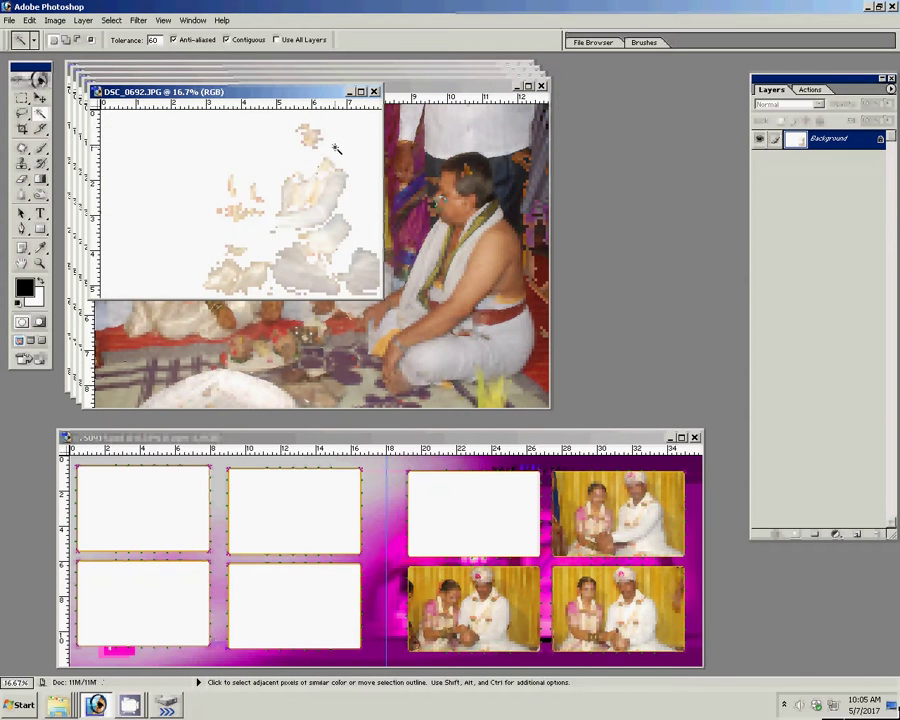
click(374, 91)
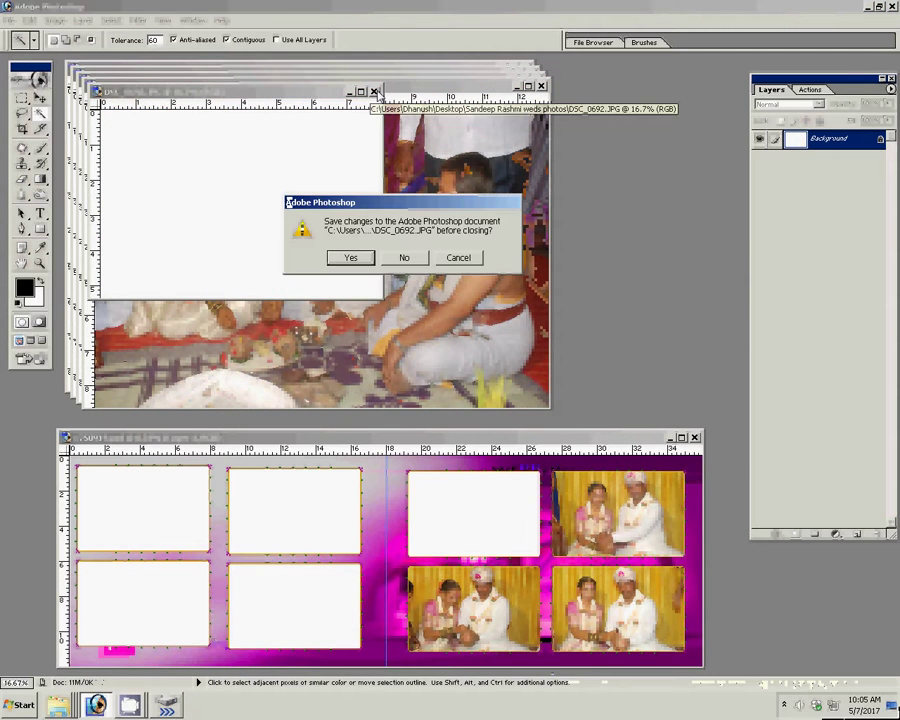
click(404, 257)
- Magic-wand the right page's upper-left frame and paste the photo into it
key(v)
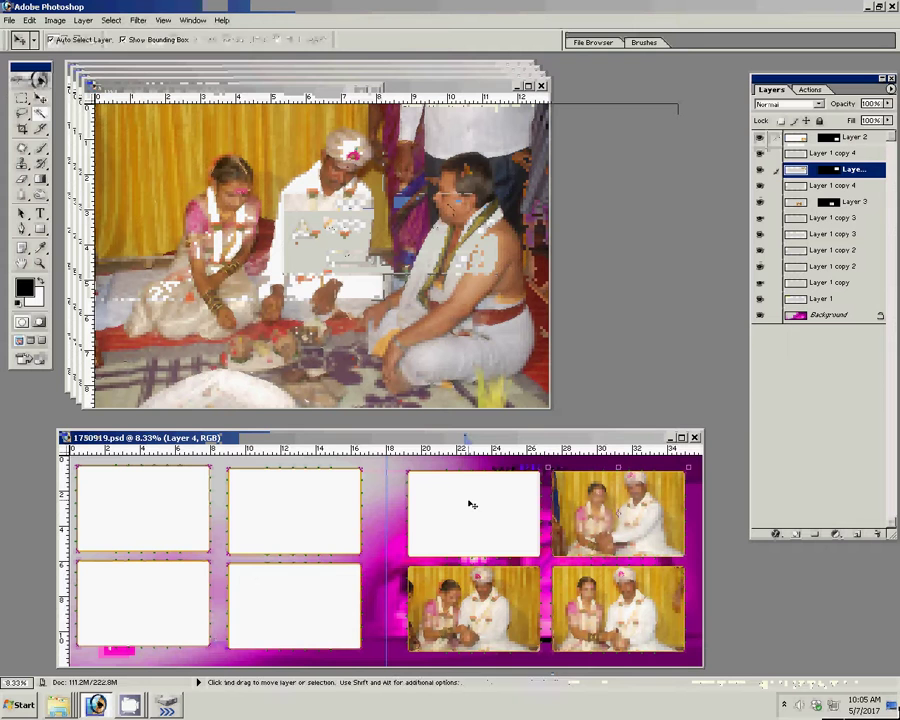
click(472, 504)
key(w)
click(476, 500)
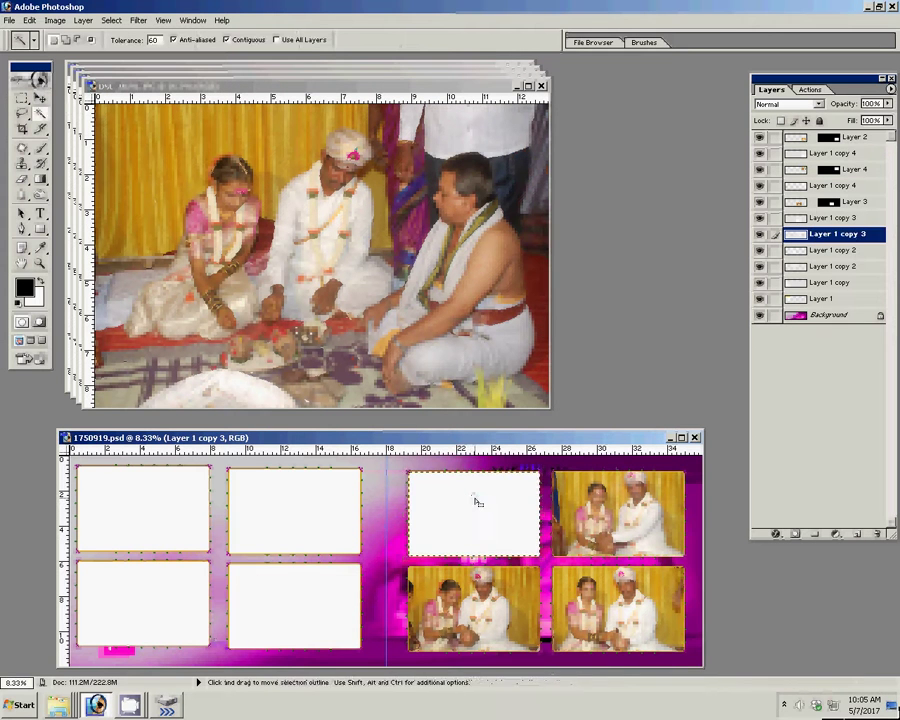
key(ctrl+shift+v)
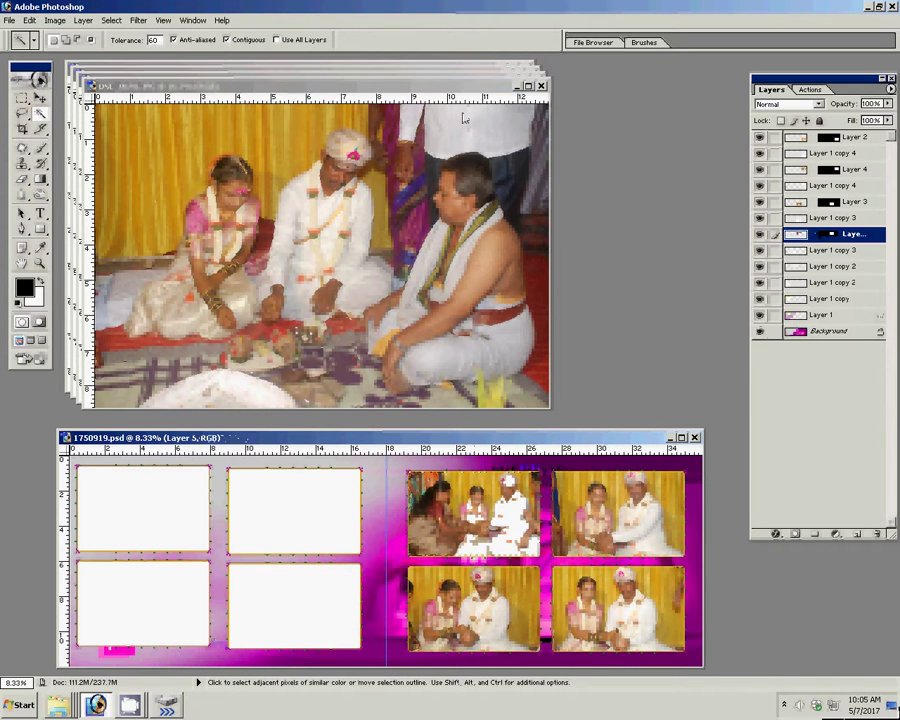
- Resize DSC_0691 to 8 inches wide and close it without saving
click(458, 89)
key(ctrl+alt+i)
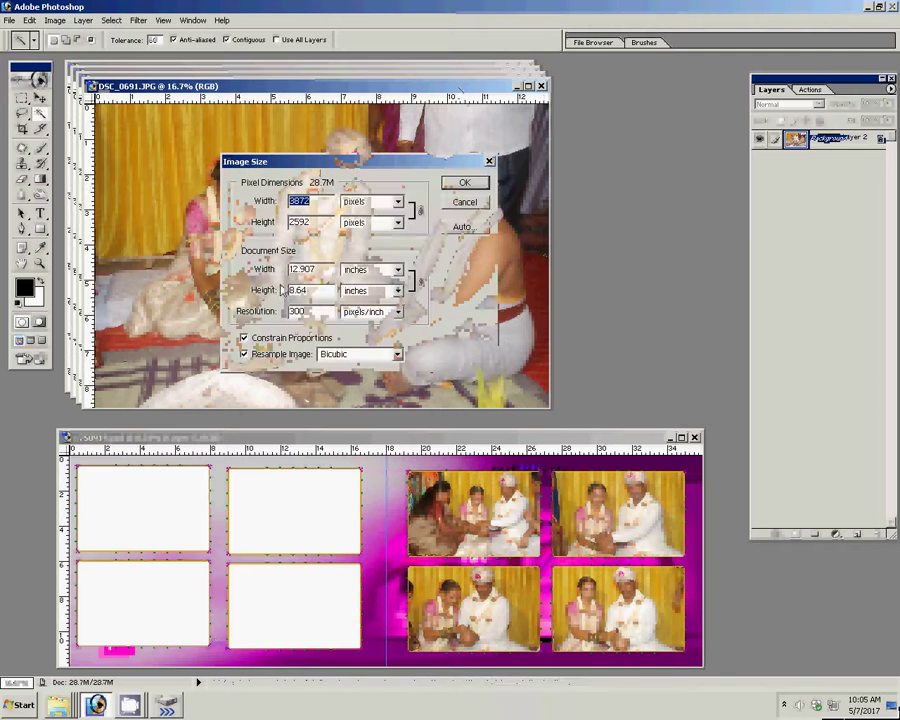
text(8)
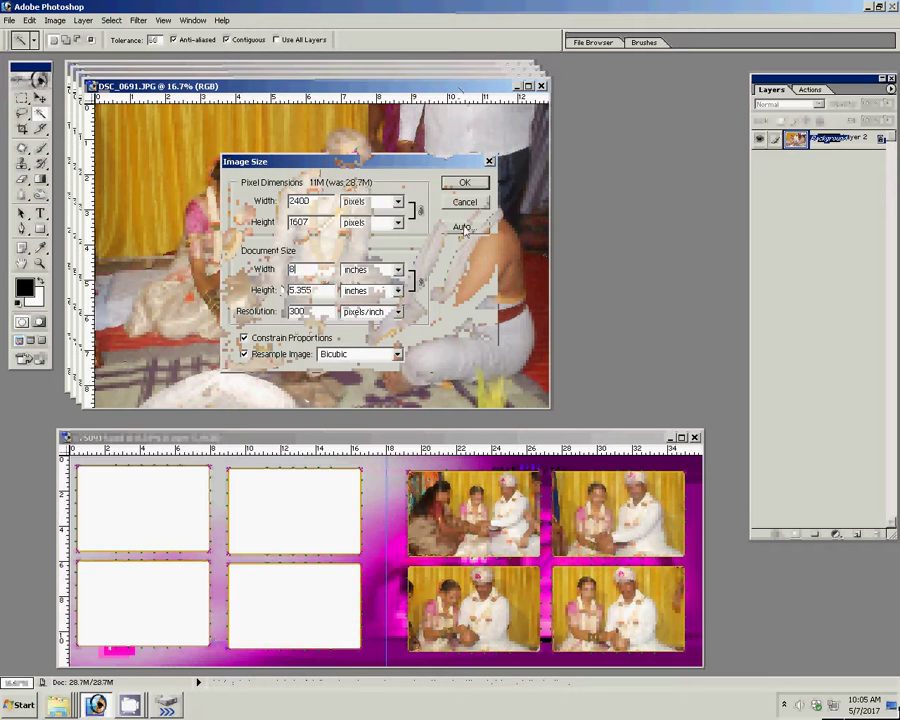
click(464, 183)
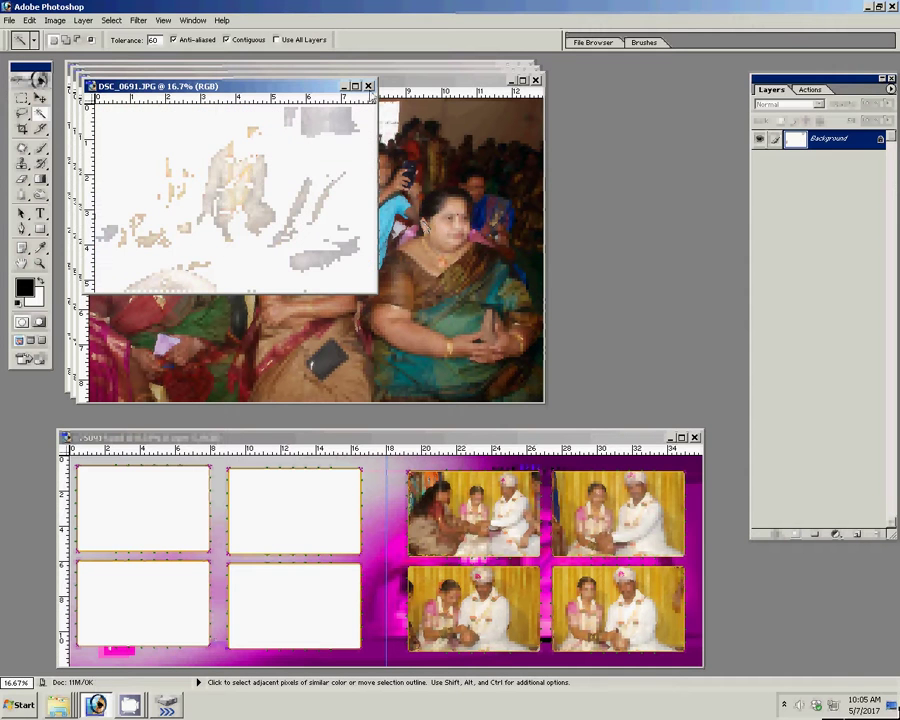
key(ctrl+w)
key(n)
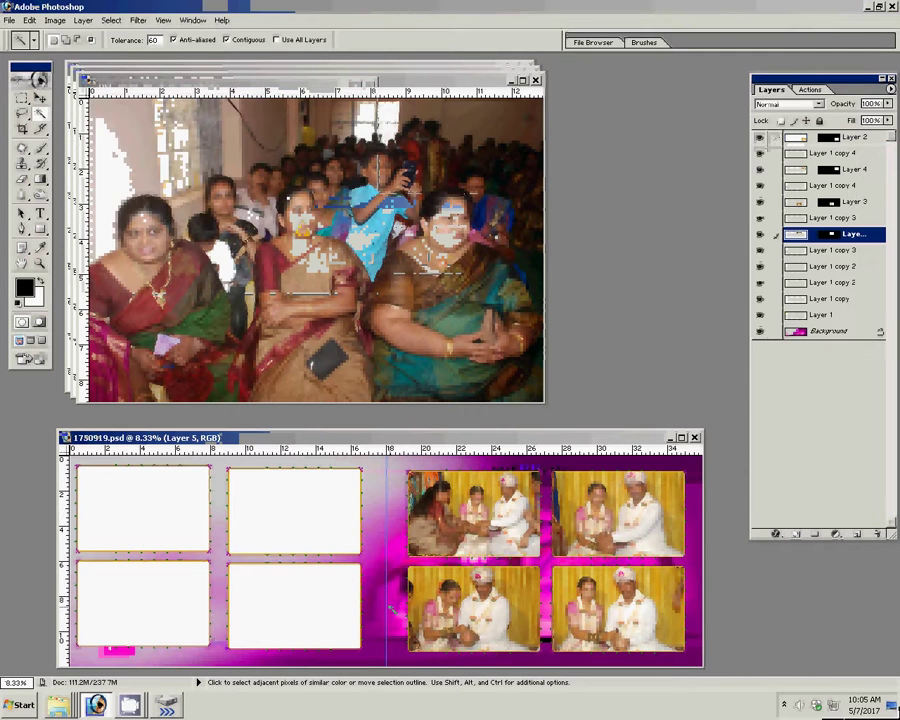
- Magic-wand the left page's lower-right frame and paste the photo into it
key(v)
click(337, 605)
key(w)
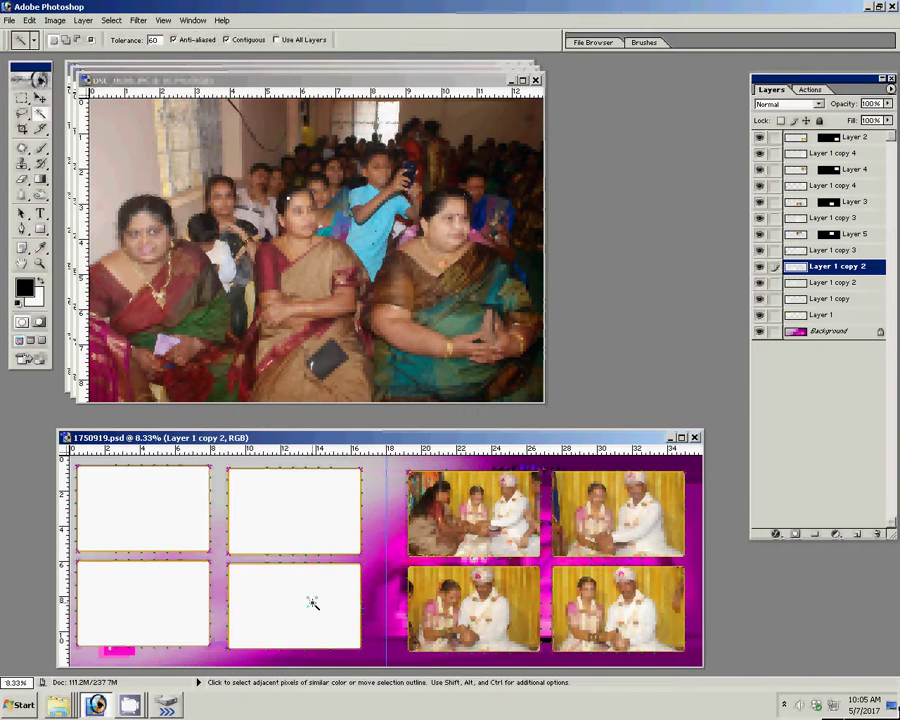
click(311, 601)
key(ctrl+shift+v)
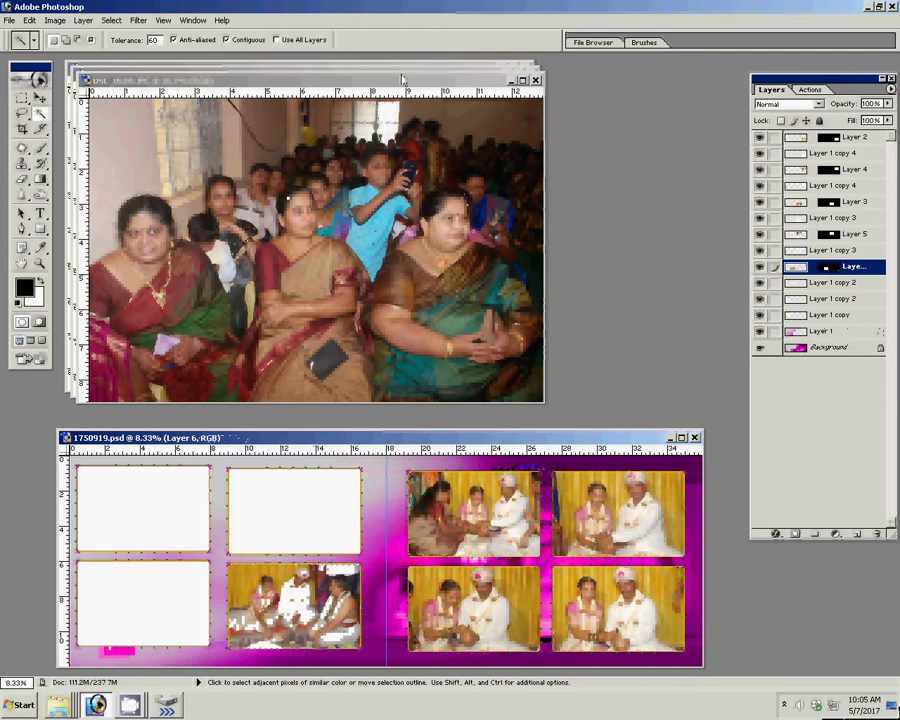
click(403, 80)
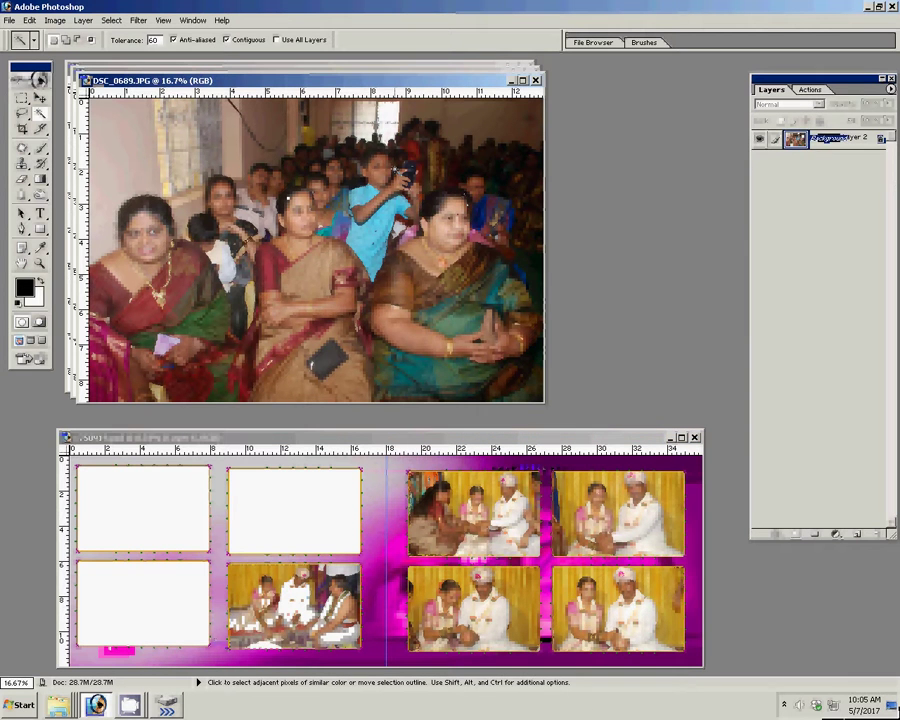
- Resize DSC_0689 to 8 inches wide, check a face zoomed in, and close it unsaved
key(ctrl+alt+i)
text(8)
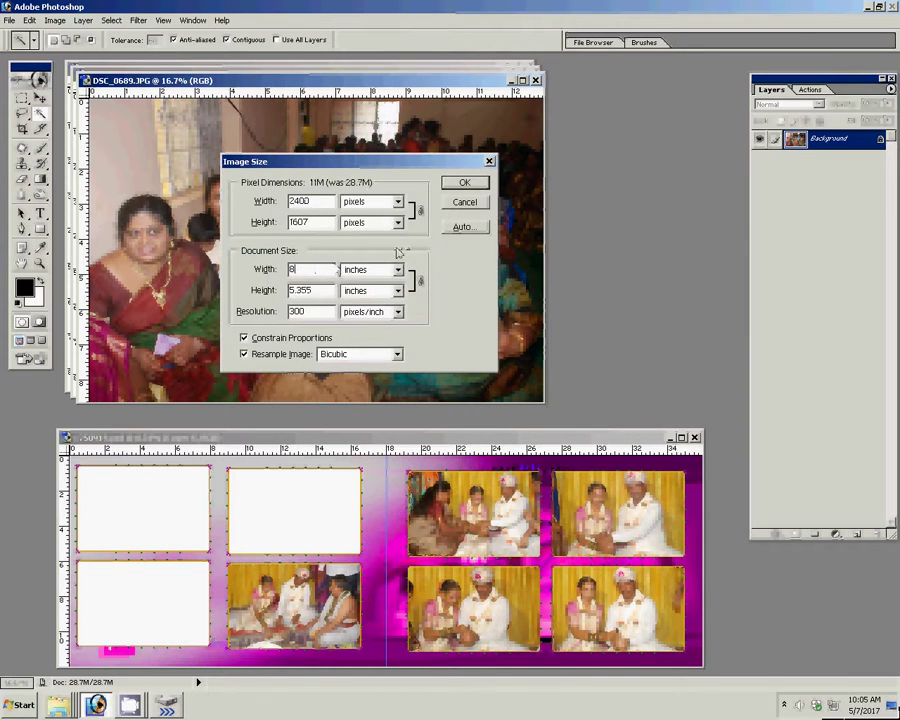
click(464, 182)
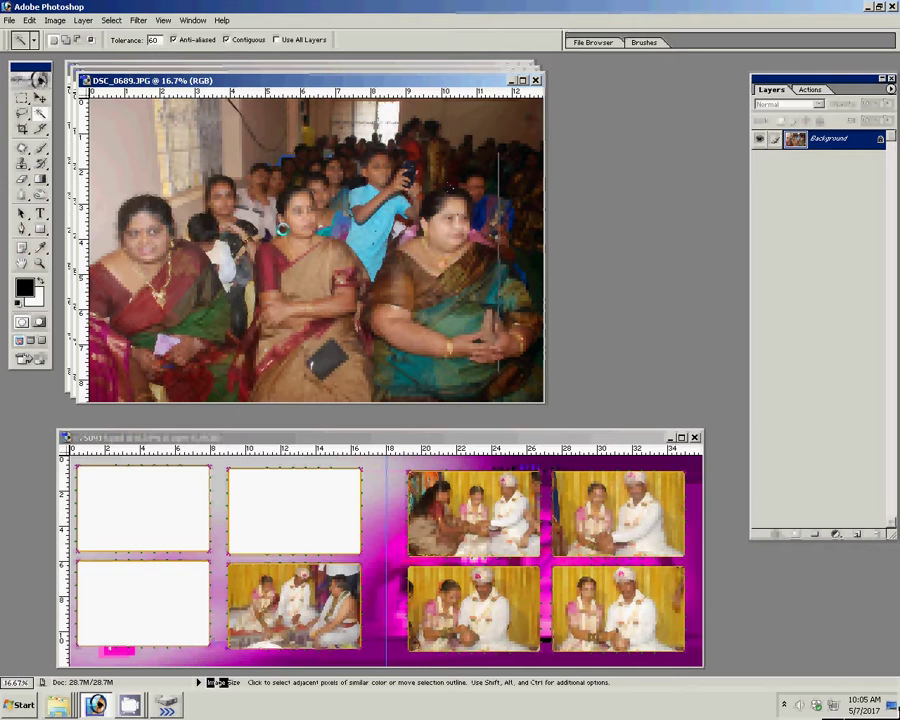
key(z)
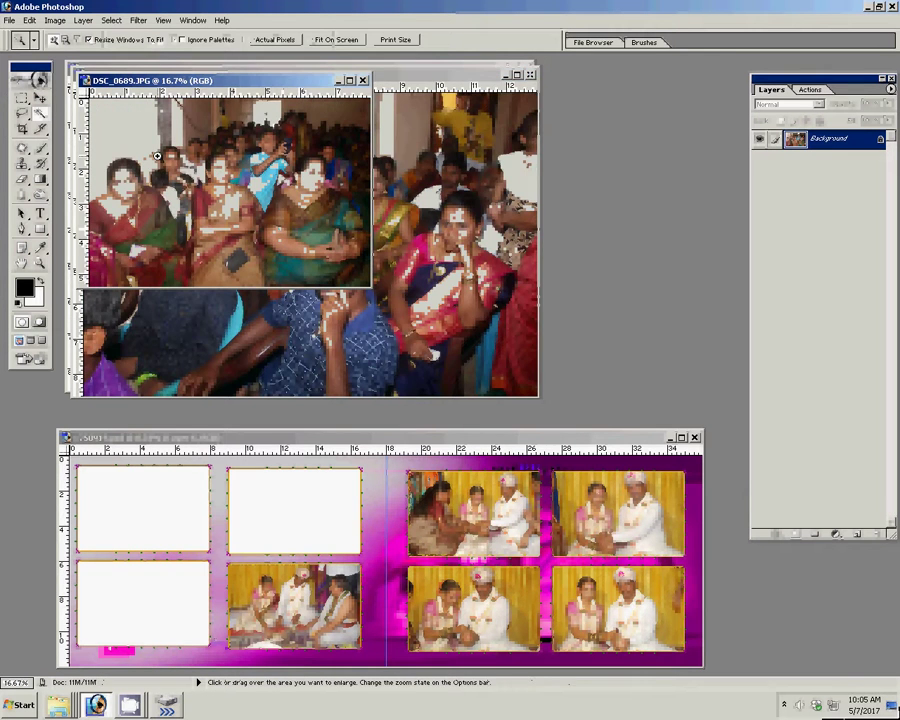
drag(137, 131, 198, 190)
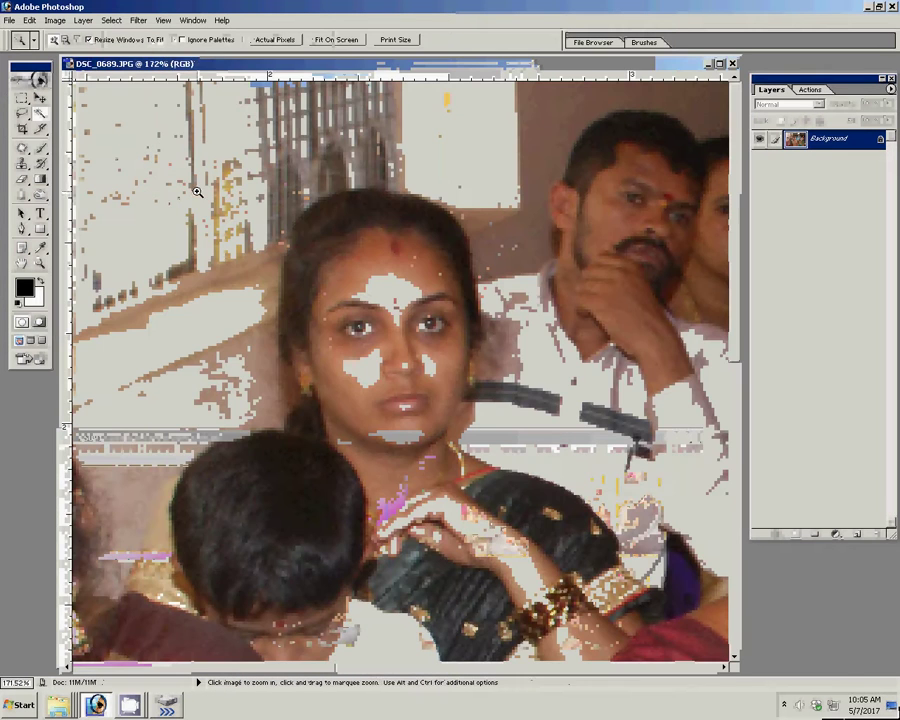
right_click(480, 250)
click(500, 256)
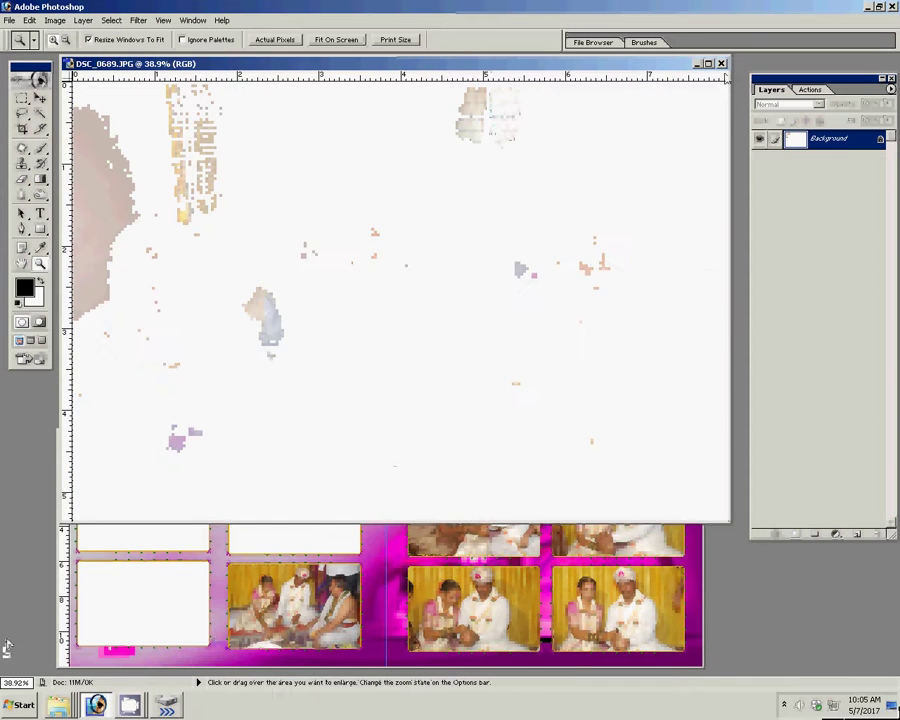
key(ctrl+w)
click(404, 257)
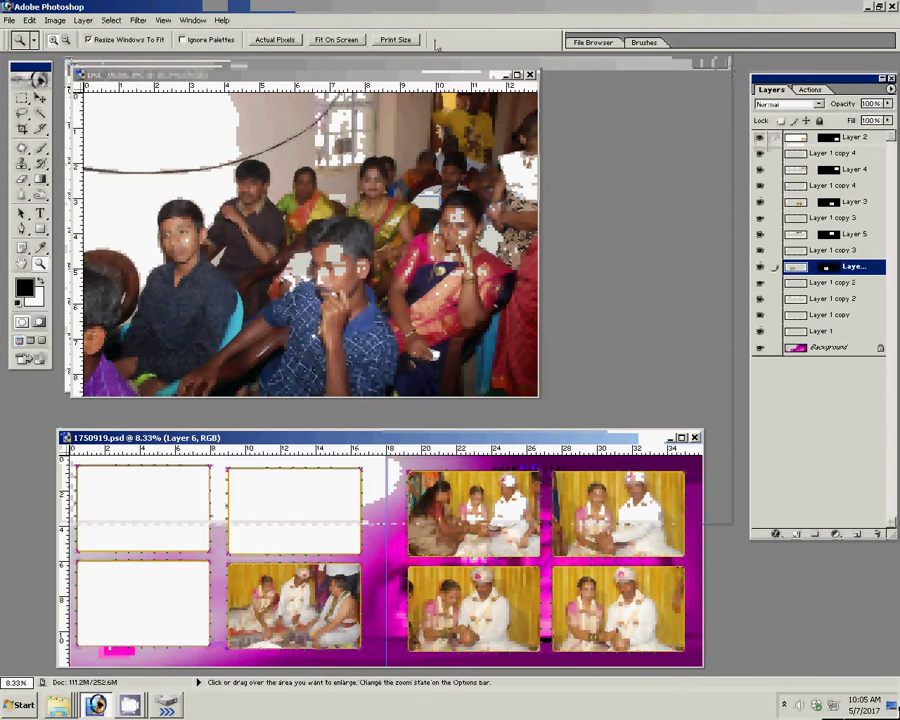
- Magic-wand the left page's upper-right frame and paste the photo into it
key(v)
click(283, 514)
key(w)
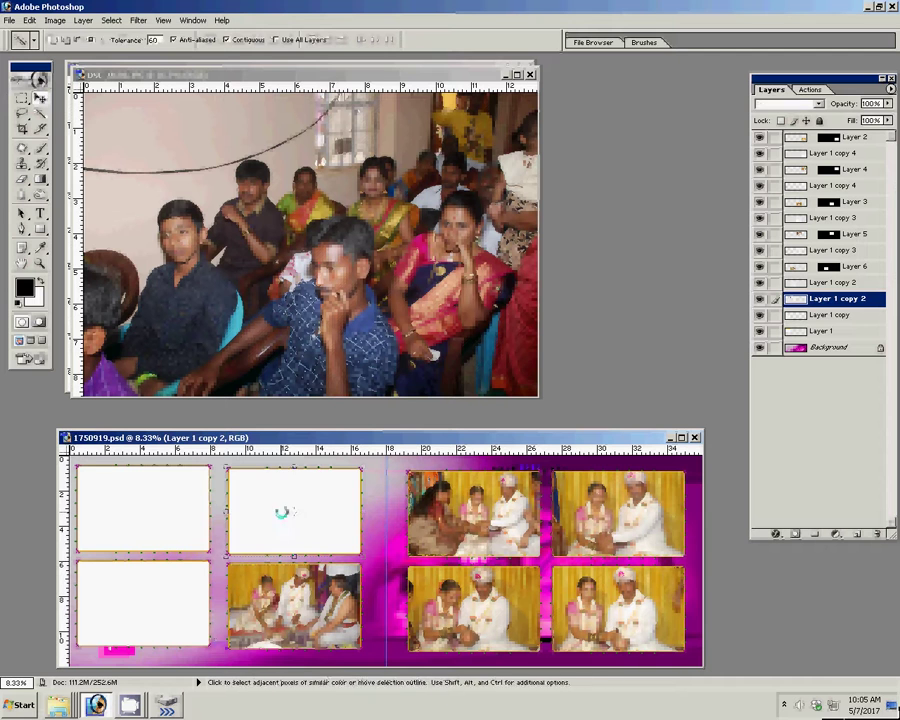
click(282, 511)
key(ctrl+shift+v)
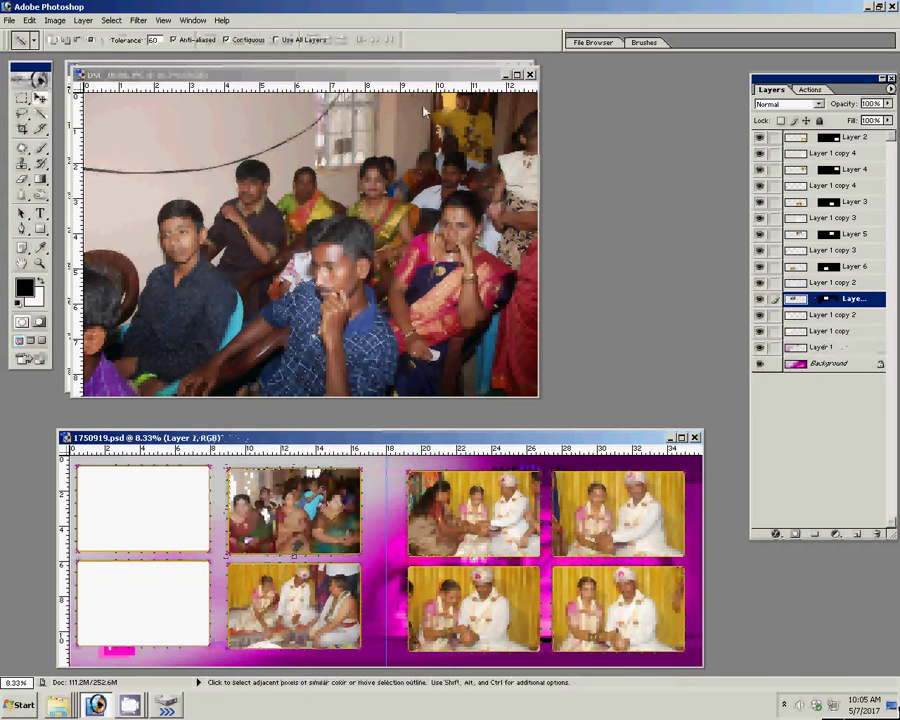
click(287, 120)
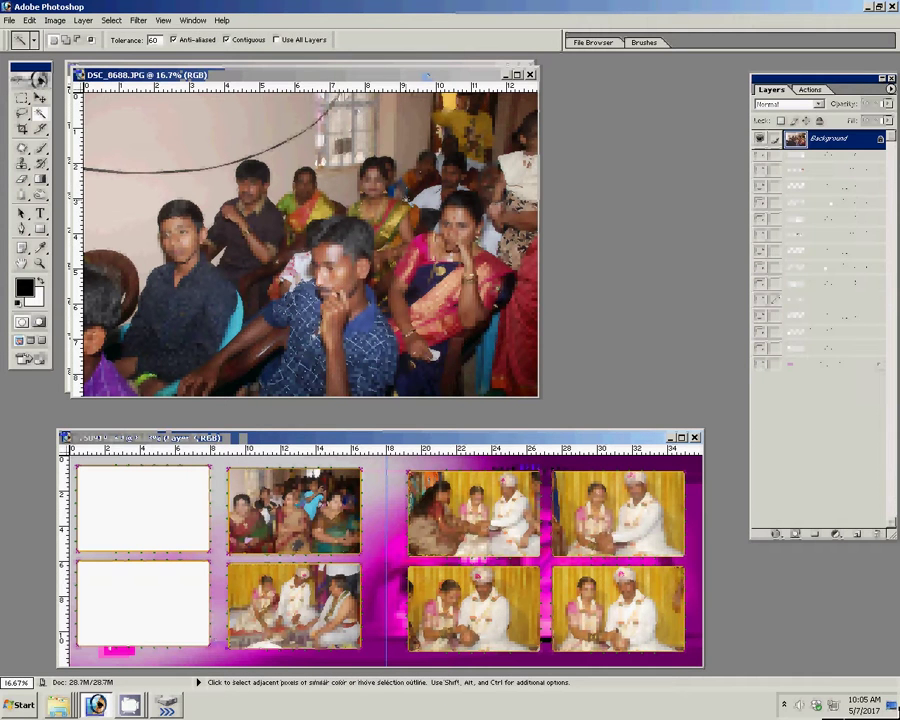
- Resize DSC_0688 to 8 inches wide, cut it, and close it unsaved
key(ctrl+alt+i)
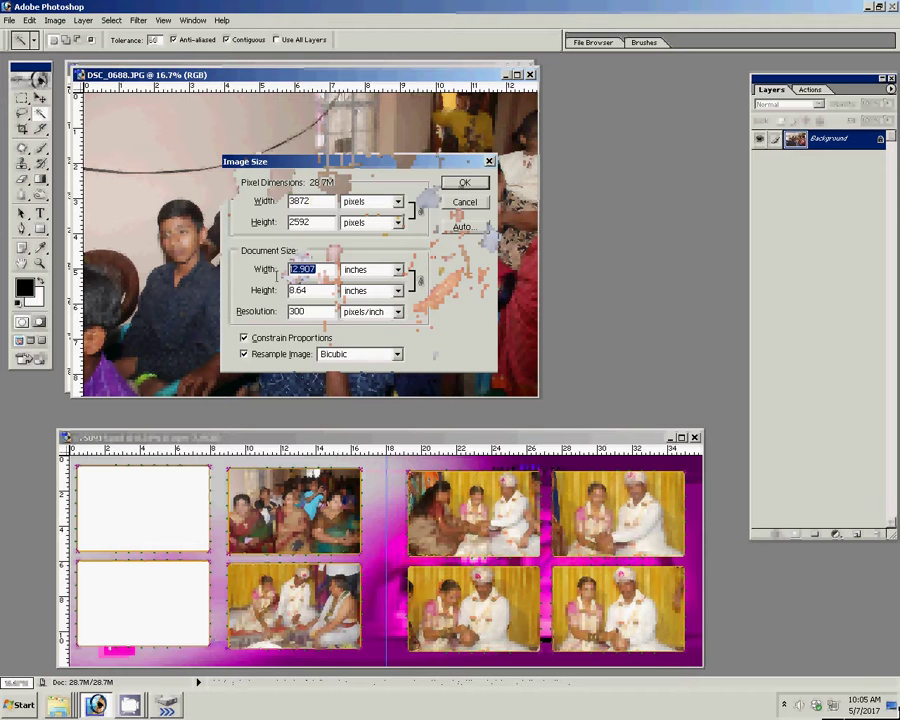
text(8)
click(464, 183)
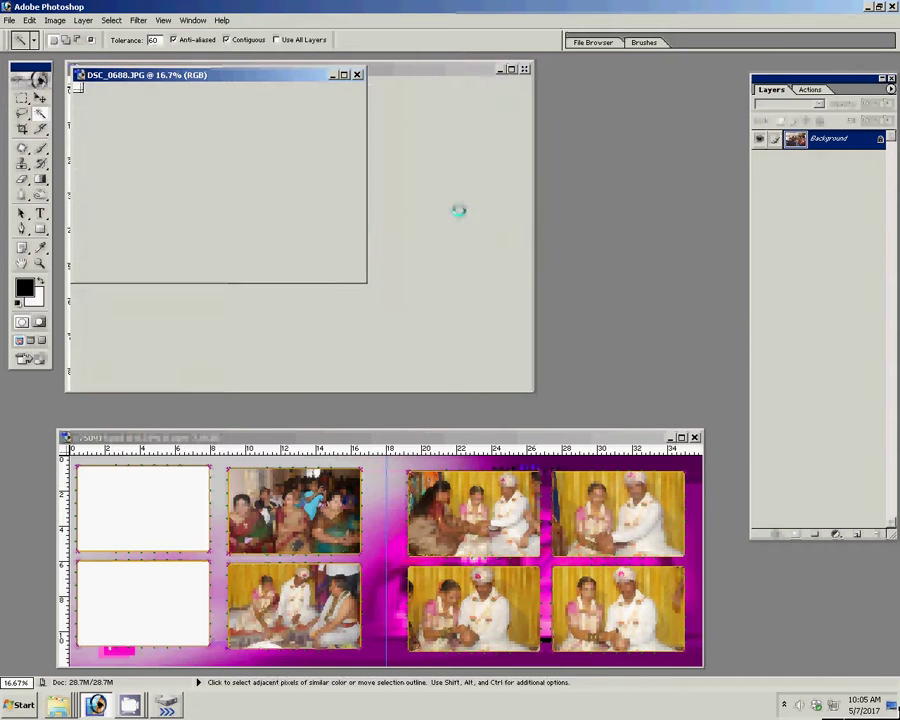
key(Delete)
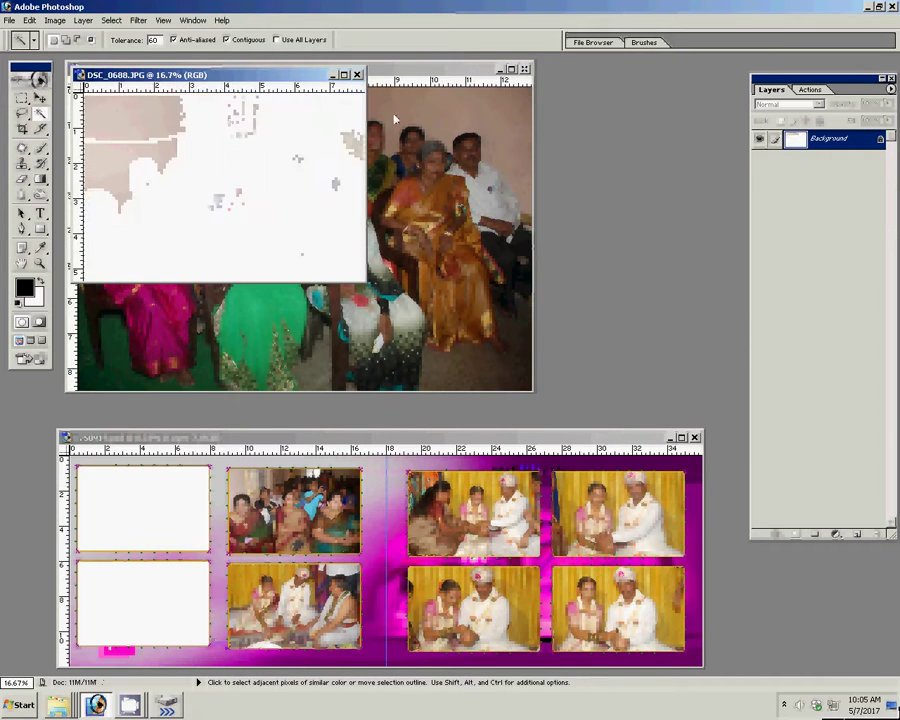
click(357, 74)
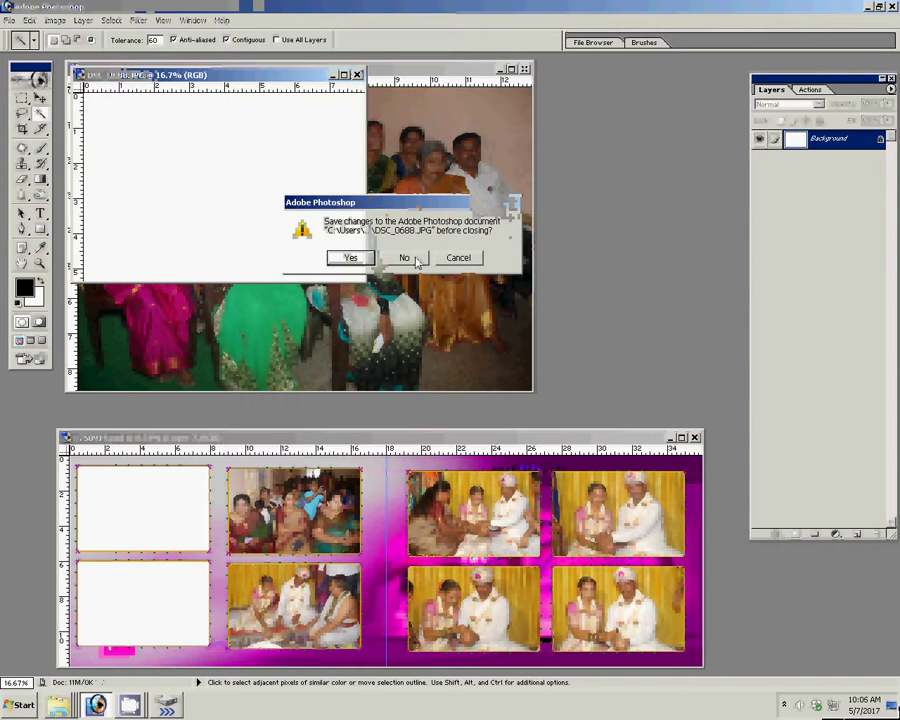
click(404, 257)
- Select the lower-left frame of the spread and paste the group photo into it
ctrl+click(107, 612)
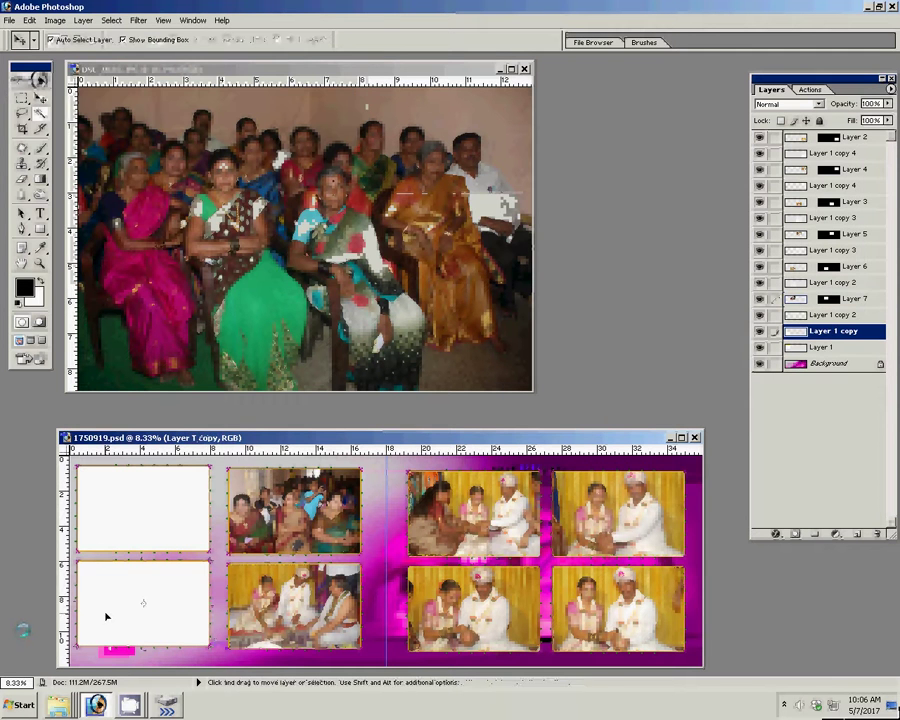
key(ctrl+shift+v)
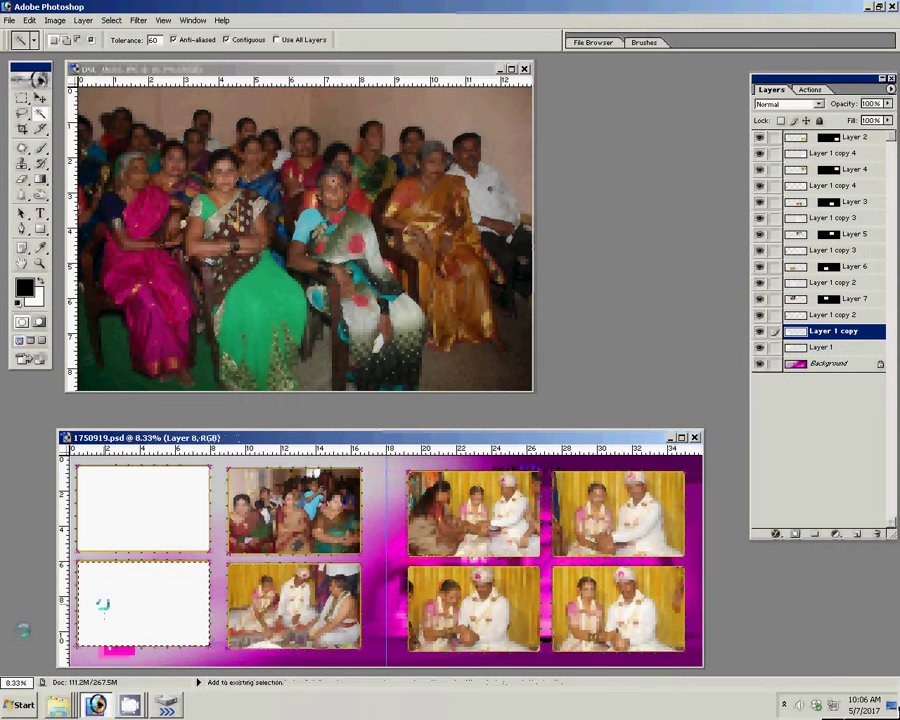
click(308, 73)
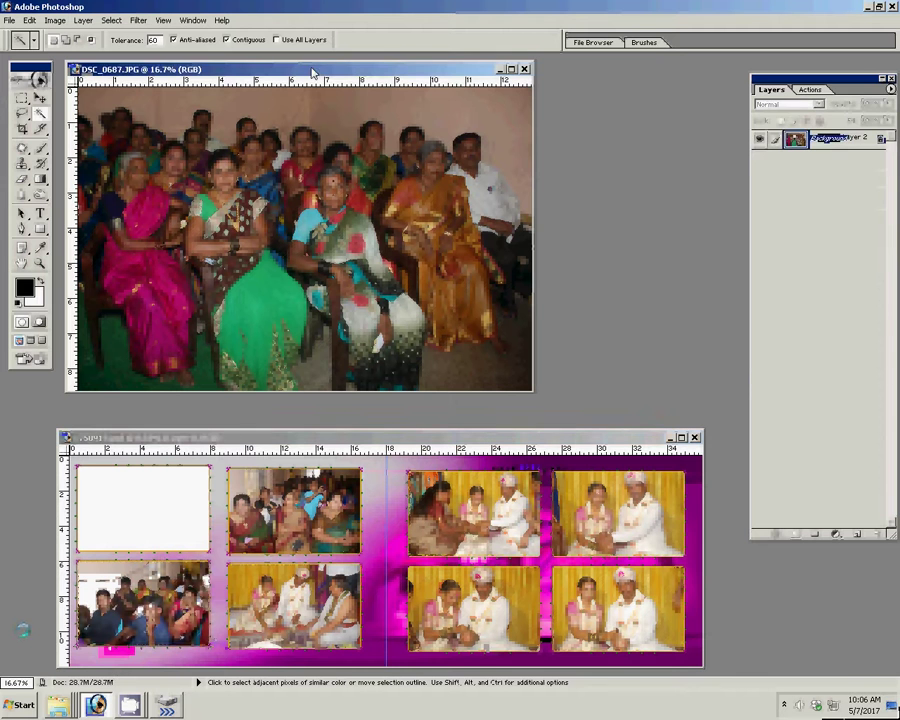
- Run the recorded correction action on DSC_0687 and resize it to 8 inches wide
click(810, 90)
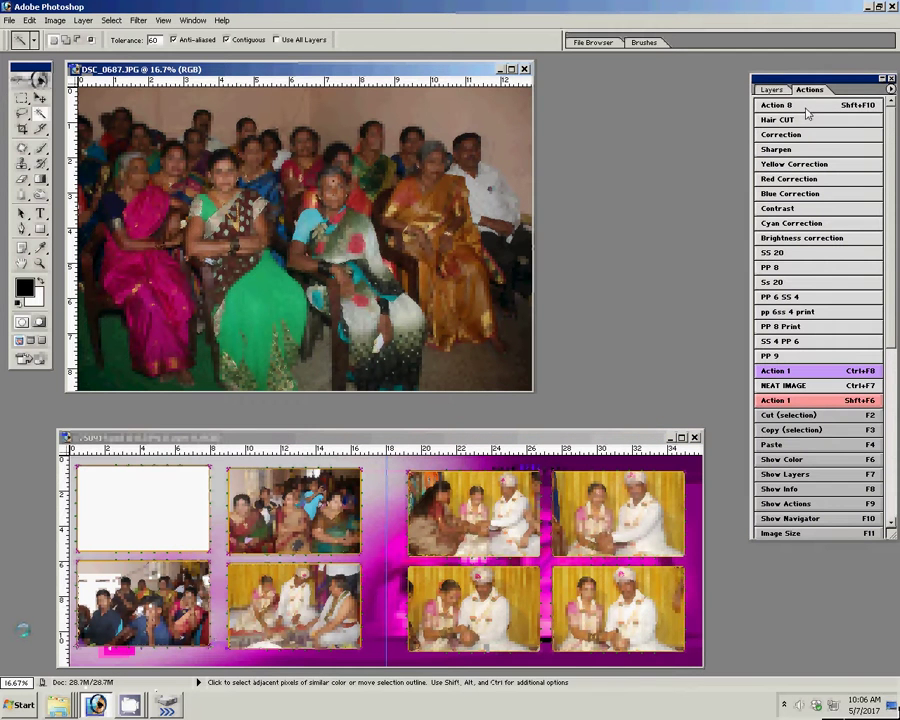
click(244, 120)
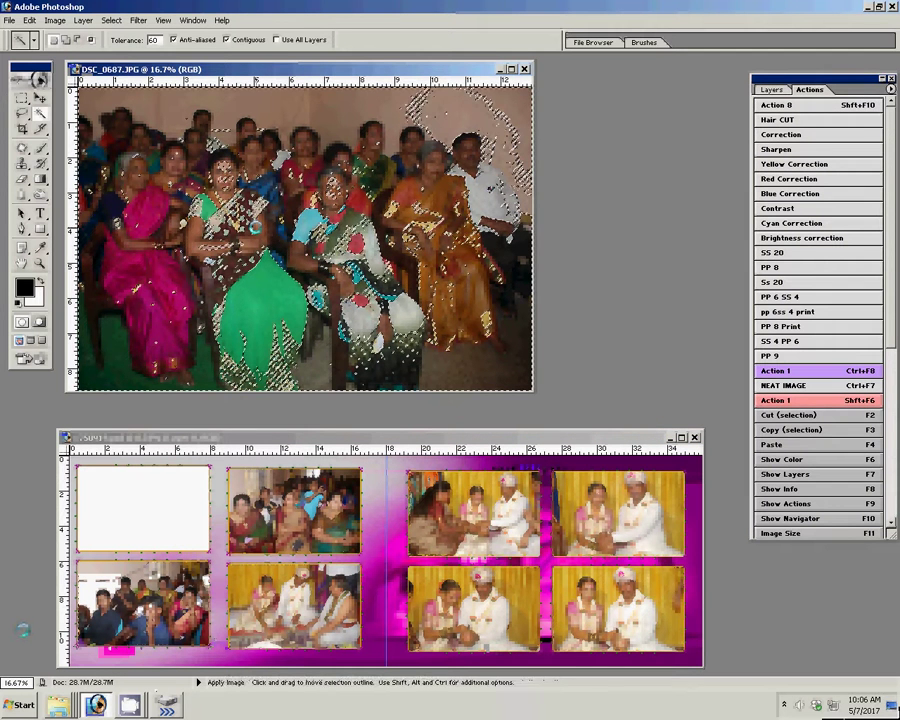
key(ctrl+F8)
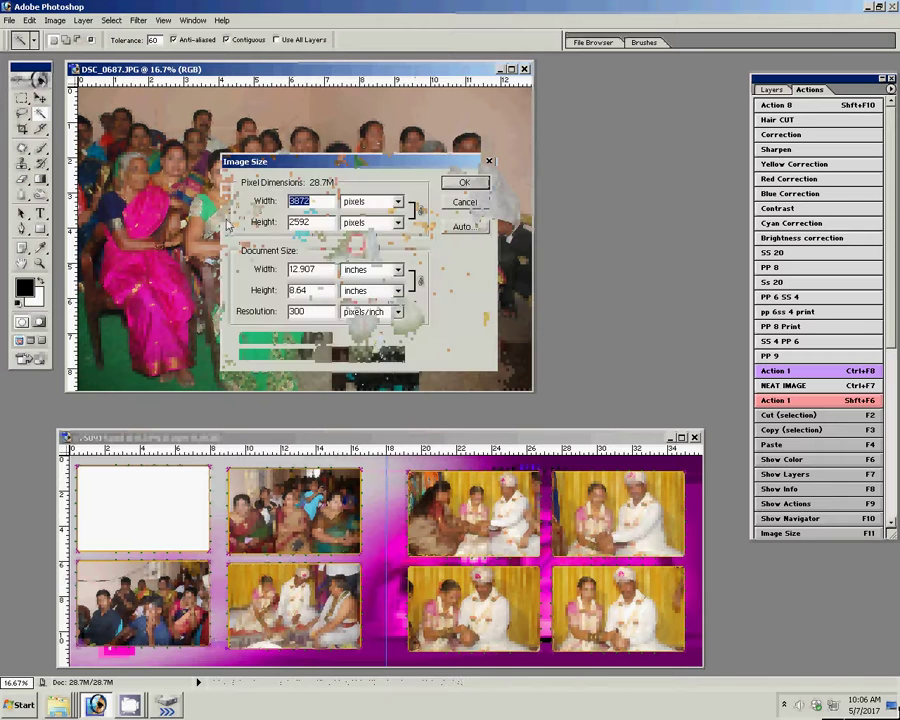
key(Tab)
key(Tab)
key(Tab)
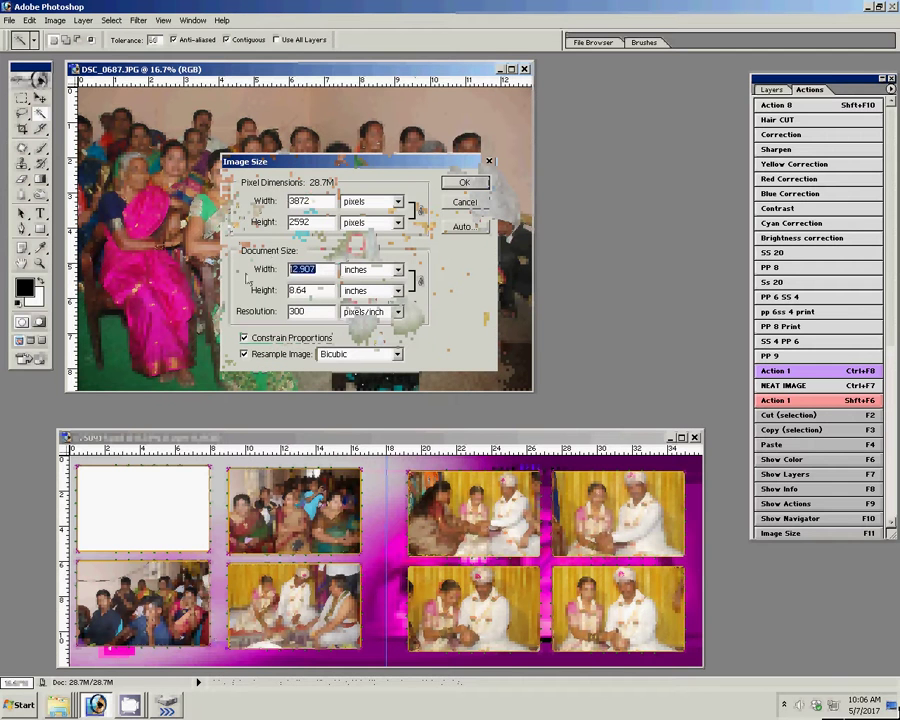
text(8)
key(Return)
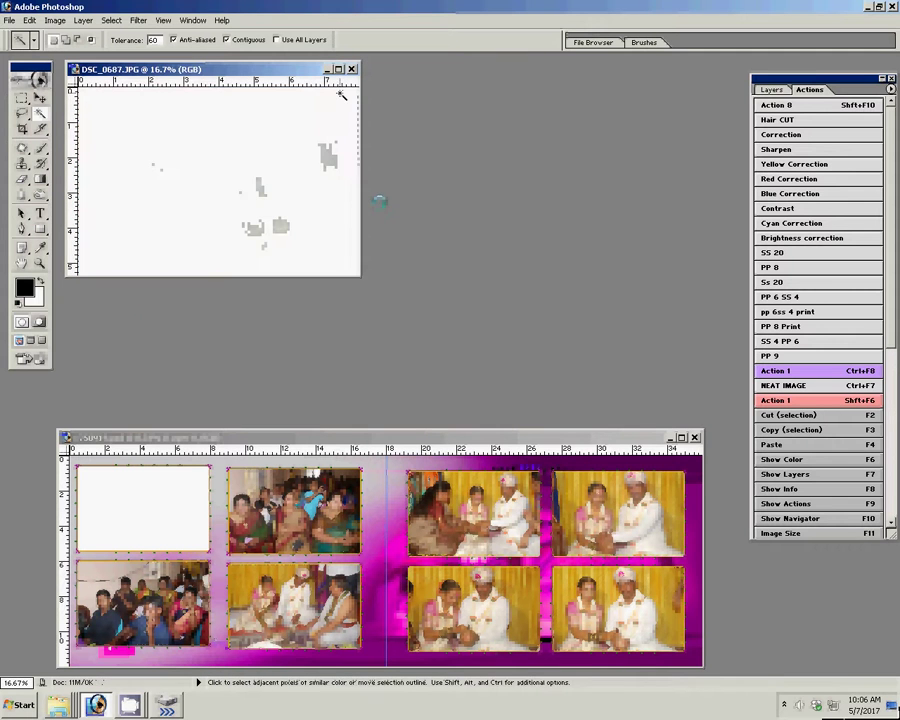
- Close the photo unsaved and paste it into the spread's upper-left frame
click(351, 69)
key(n)
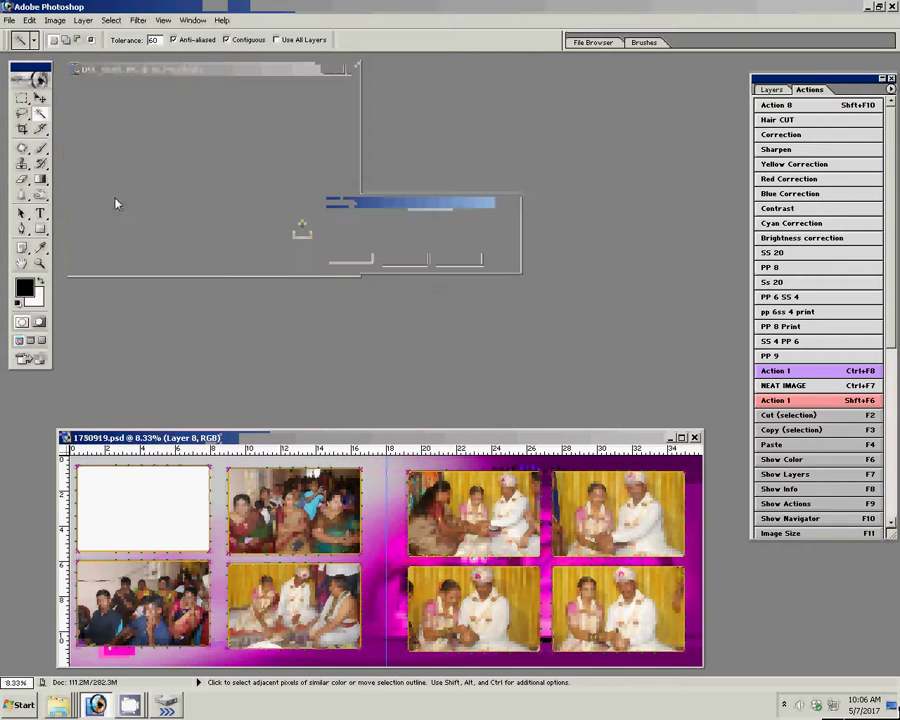
click(131, 510)
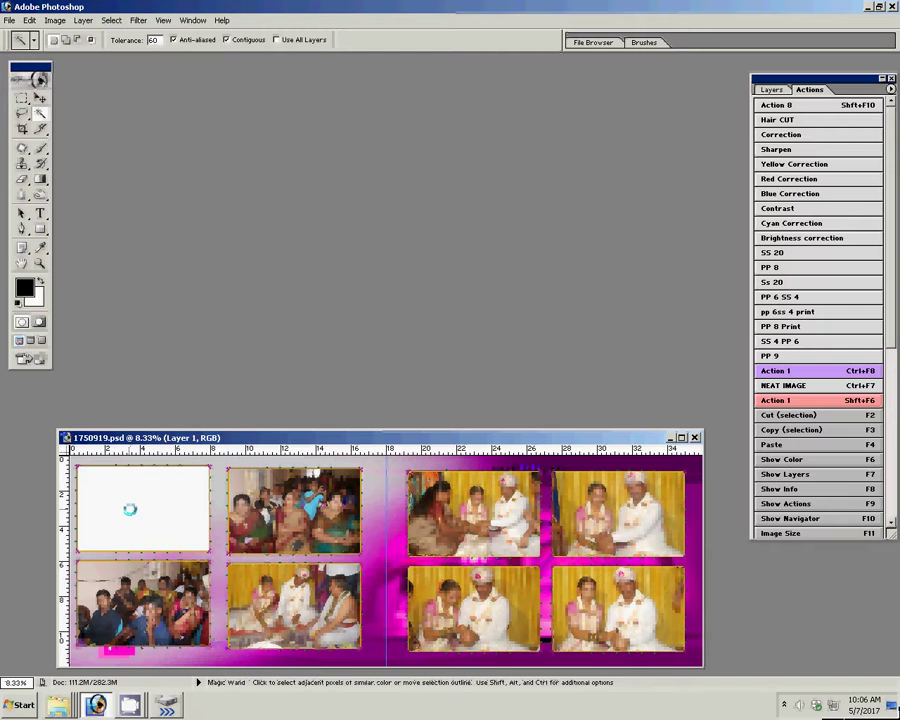
key(F4)
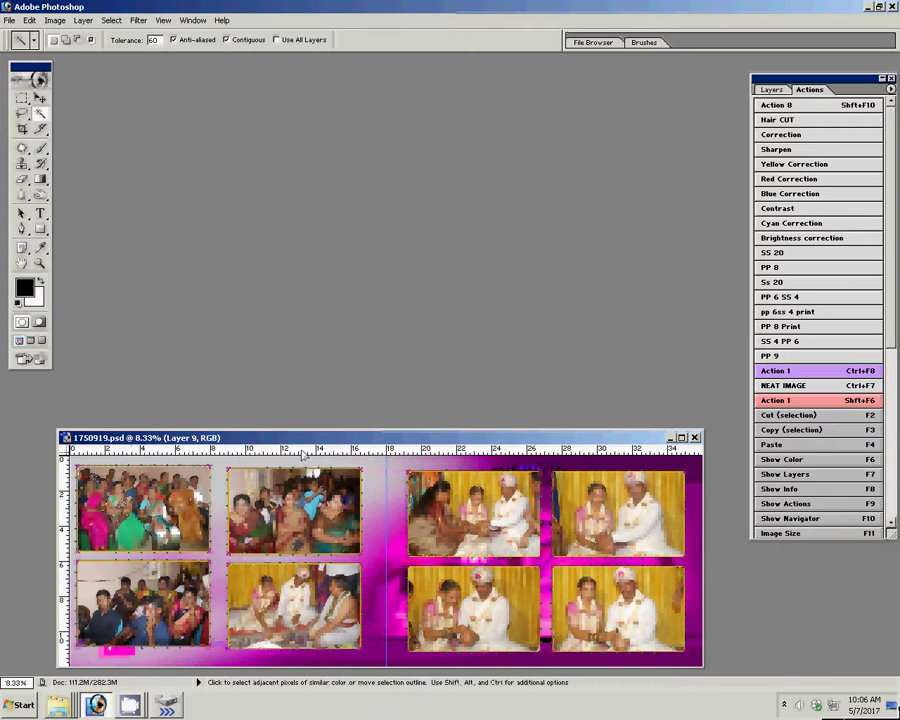
drag(311, 440, 311, 290)
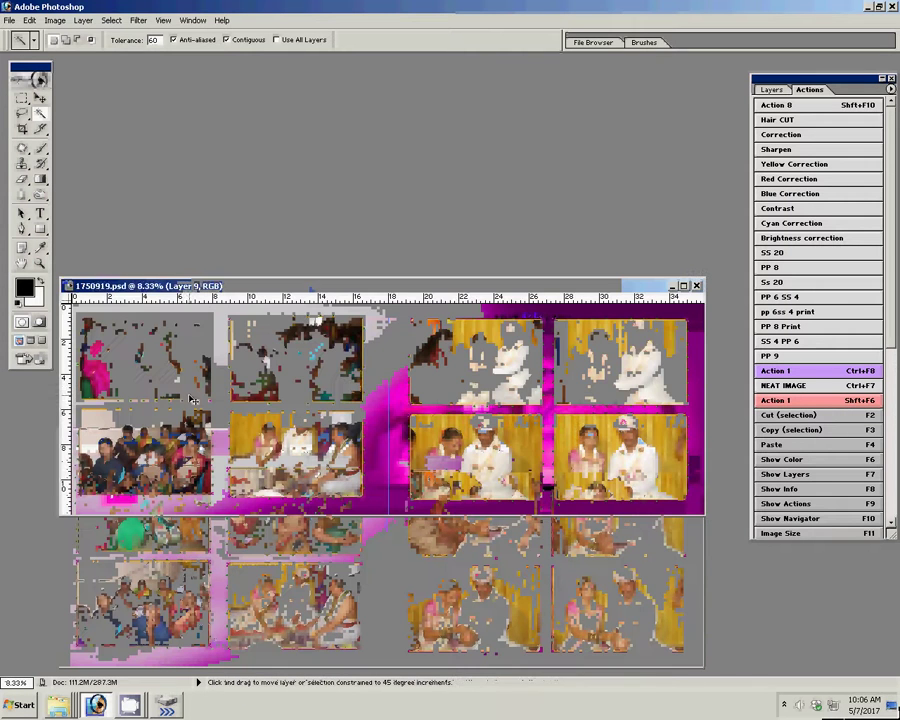
- Save As '55' in Photoshop format under Computer > Local Disk (I:) > k5
key(ctrl+shift+s)
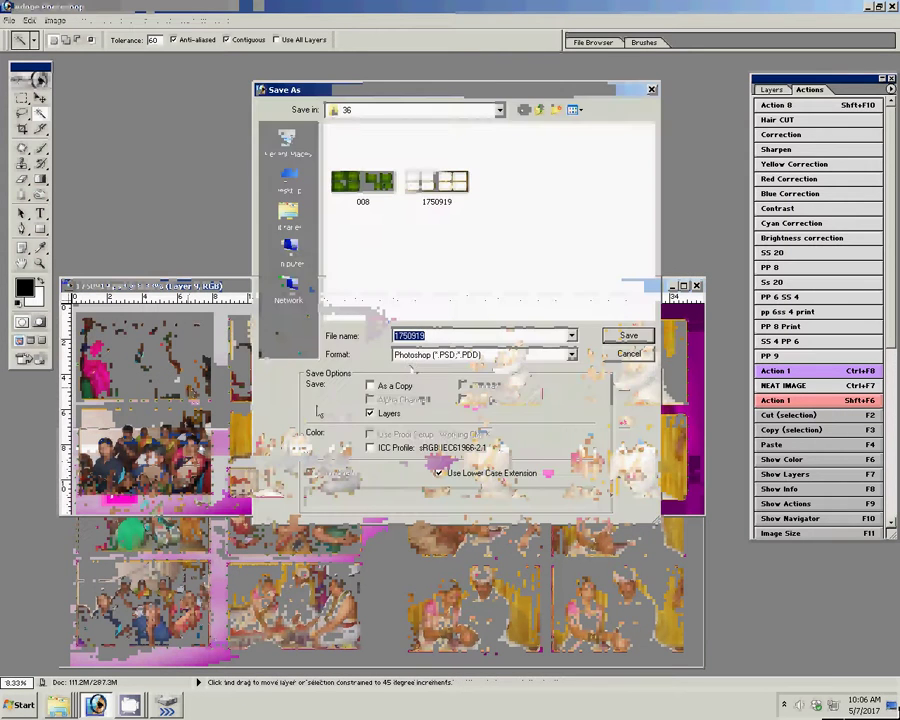
click(288, 252)
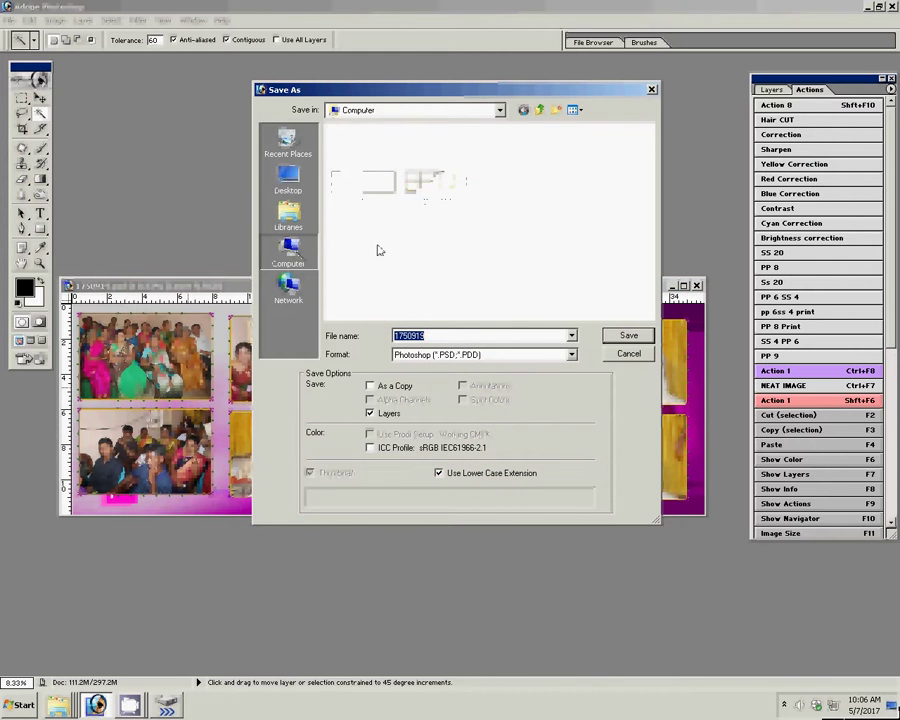
double_click(362, 203)
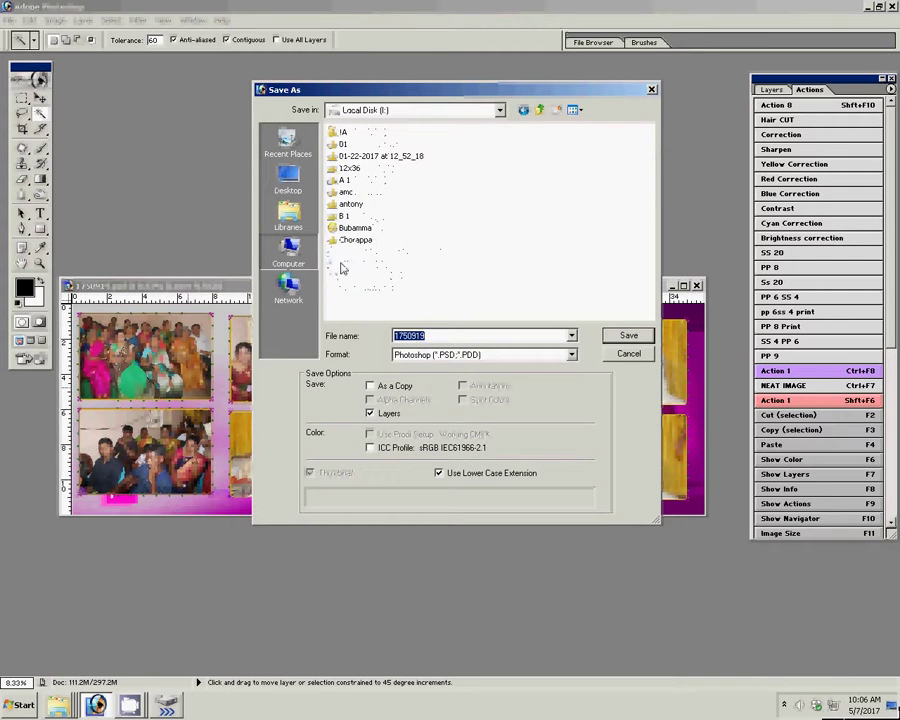
click(455, 248)
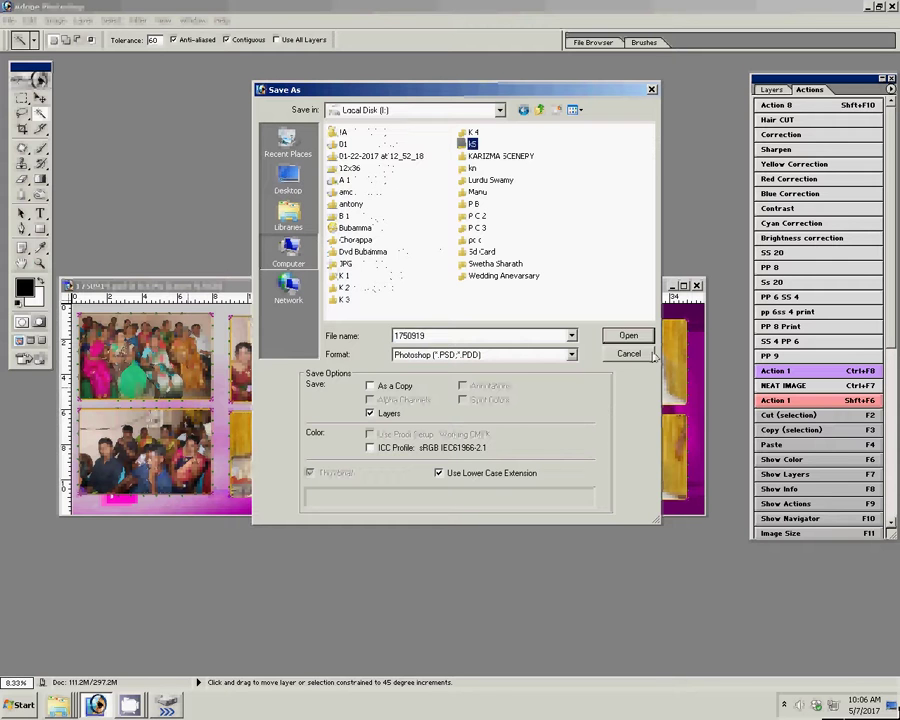
click(648, 340)
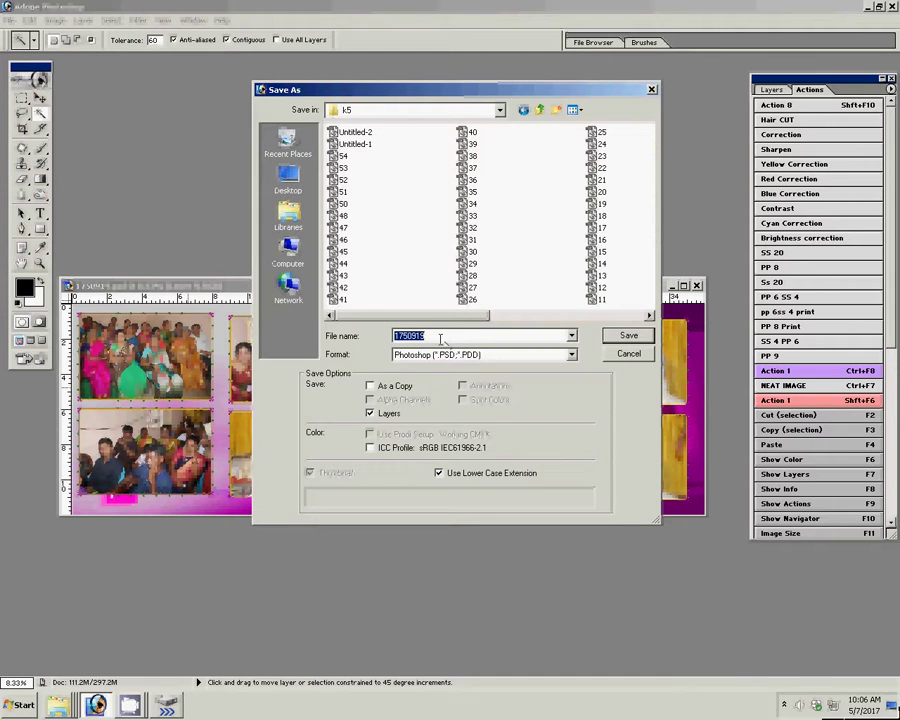
text(5)
text(5)
click(628, 337)
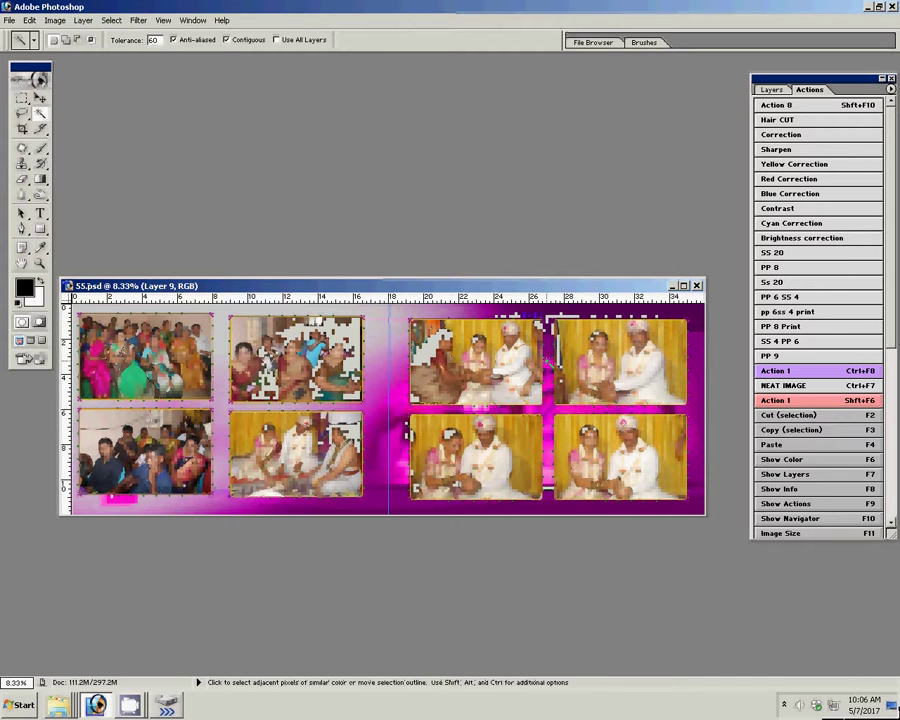
- Close the saved 55.psd spread and open the wedding photos folder in Explorer
key(v)
click(697, 286)
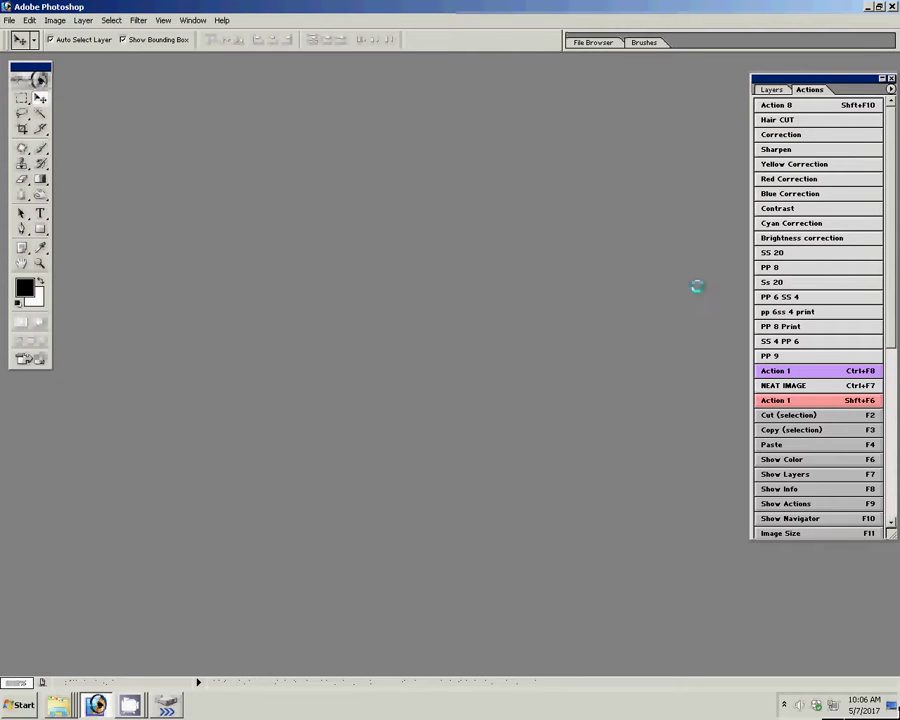
click(57, 700)
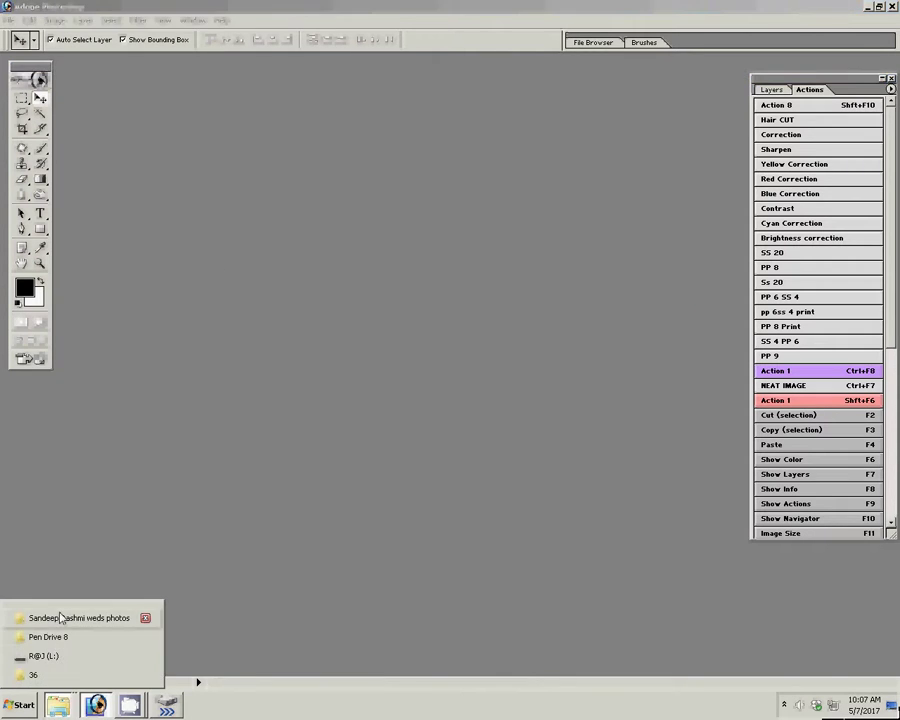
click(55, 619)
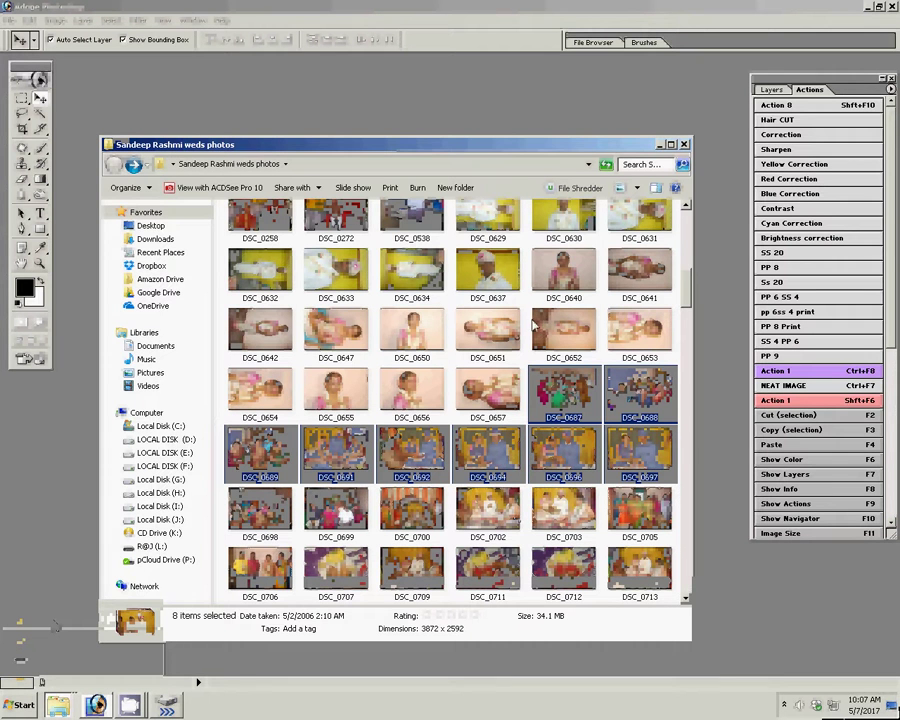
- Browse into the sss d subfolder and back out, then return to Photoshop
drag(687, 298, 687, 210)
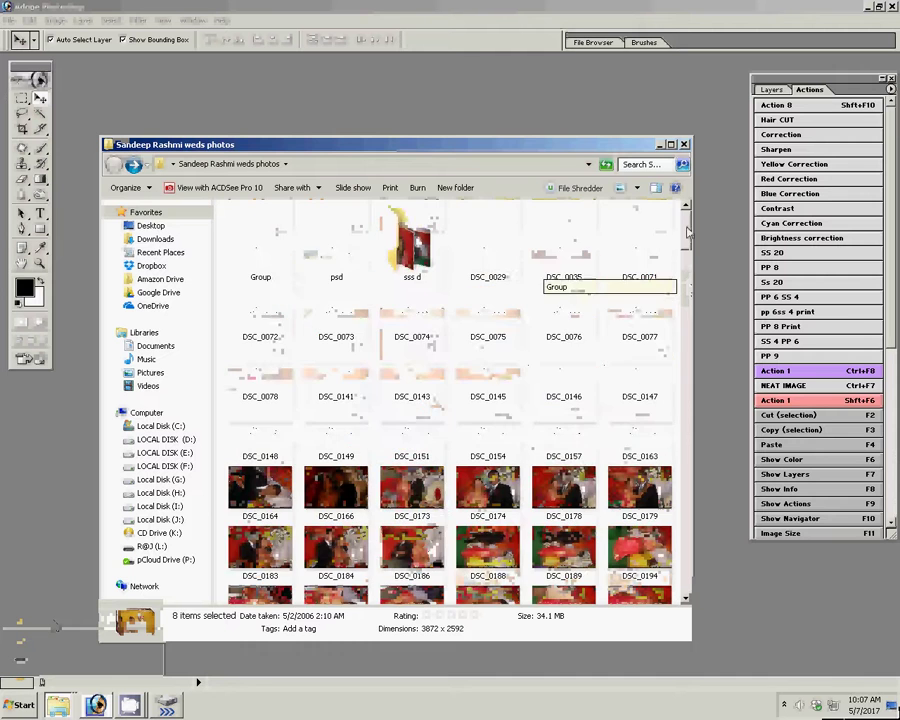
click(412, 240)
double_click(412, 240)
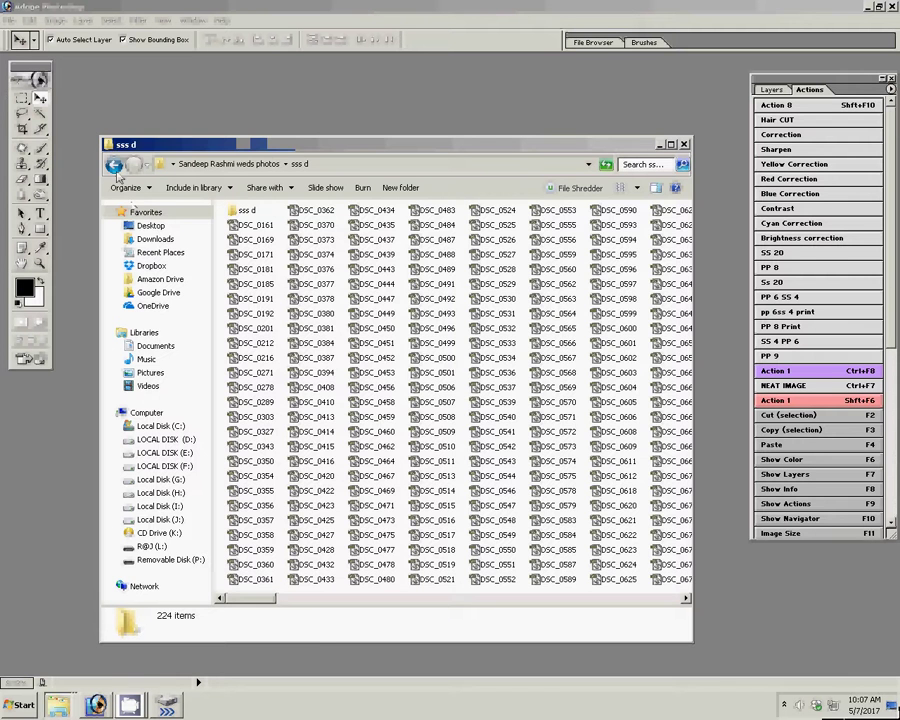
key(BackSpace)
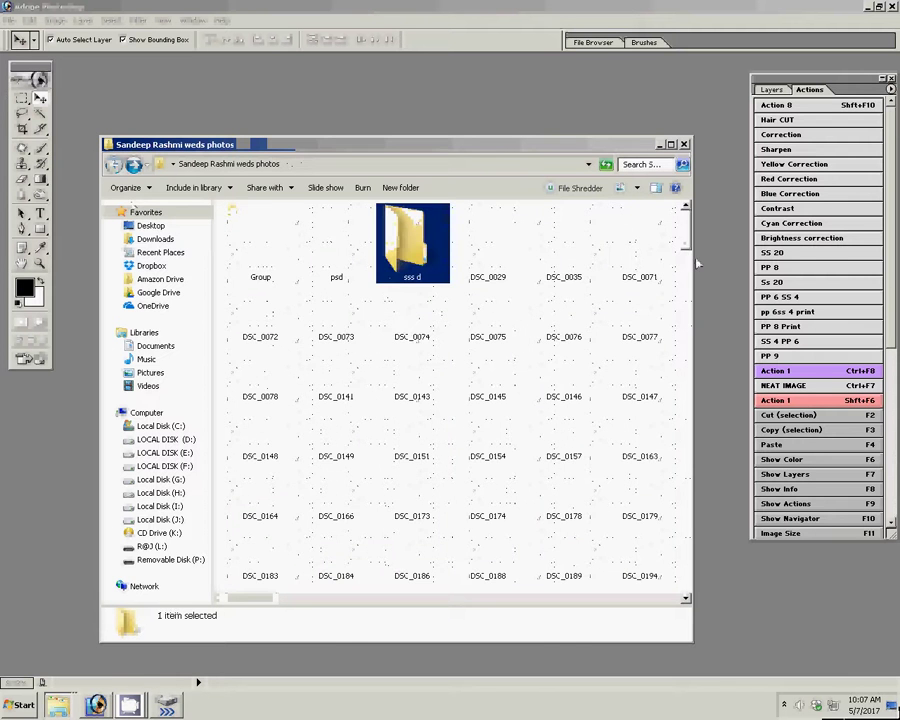
mouse_move(685, 228)
mouse_down()
mouse_move(685, 343)
mouse_move(687, 312)
mouse_up()
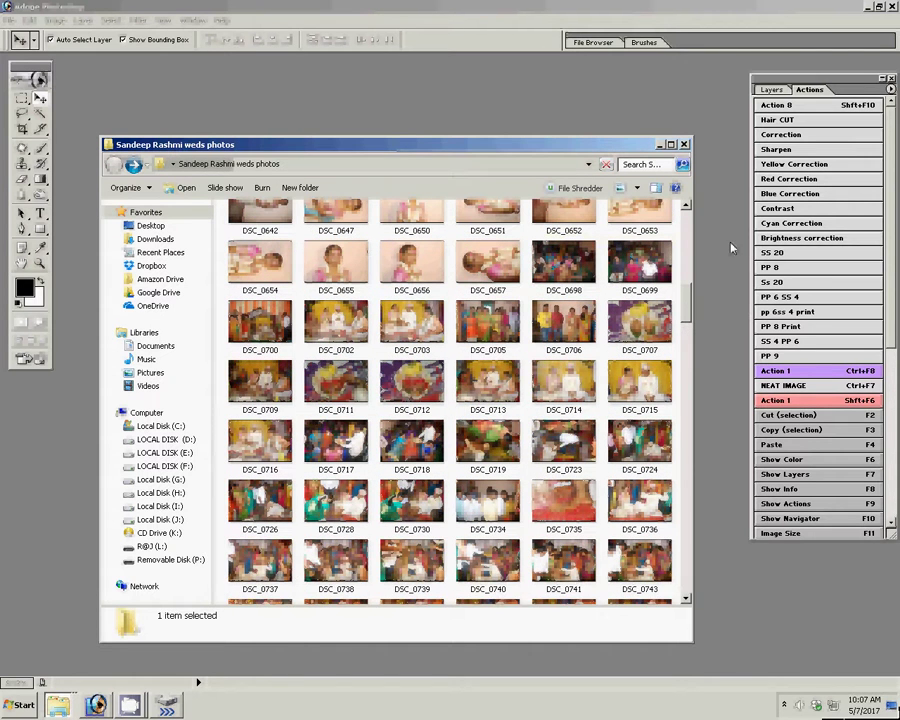
click(135, 663)
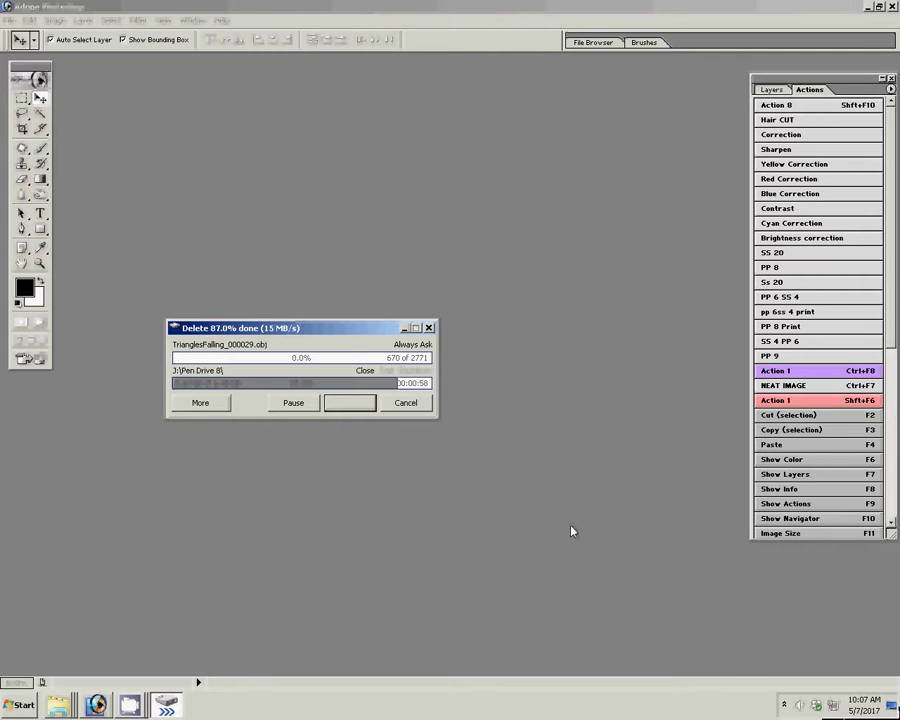
mouse_move(58, 705)
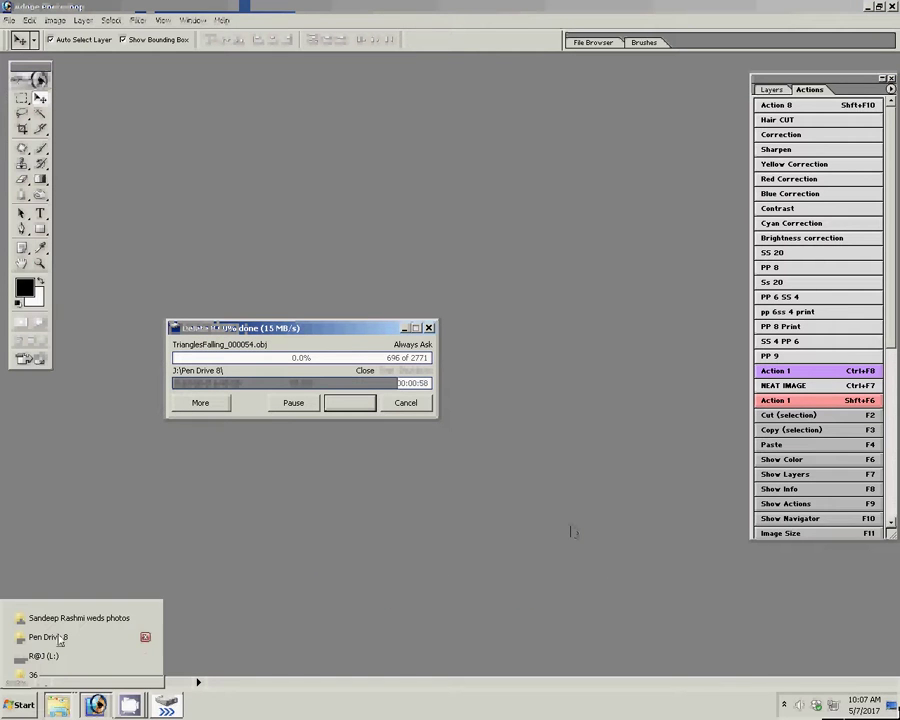
- Go up to New folder, minimize the delete progress, and open the 060 background template
click(38, 675)
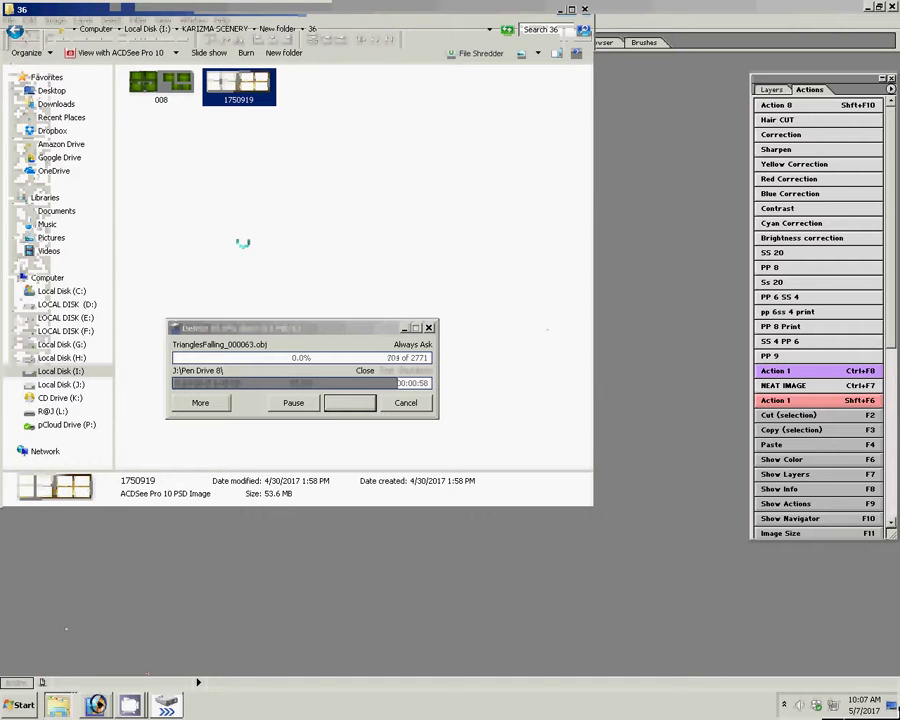
key(BackSpace)
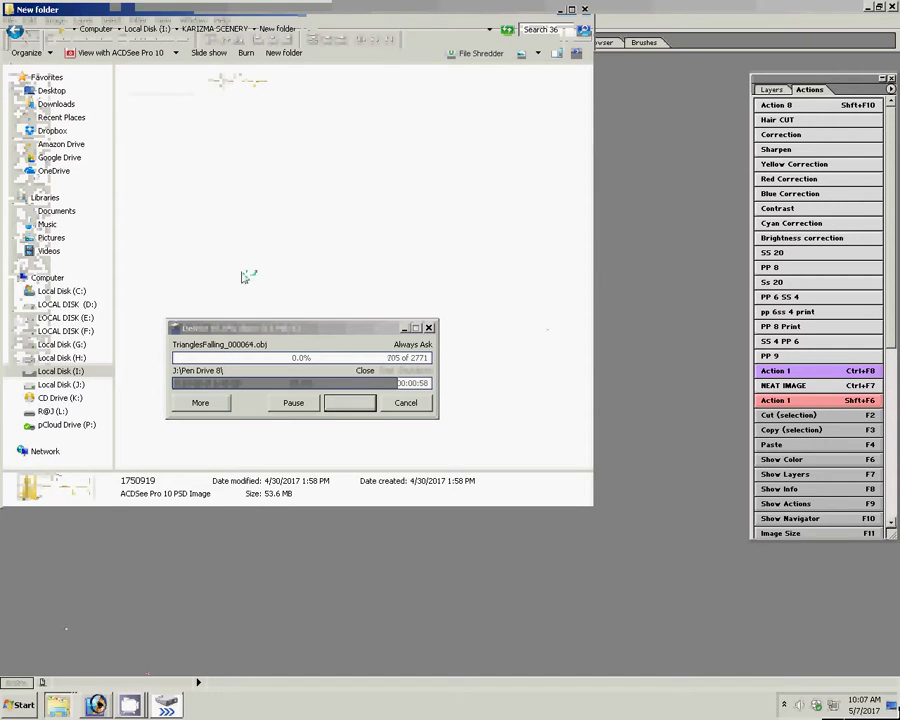
click(404, 328)
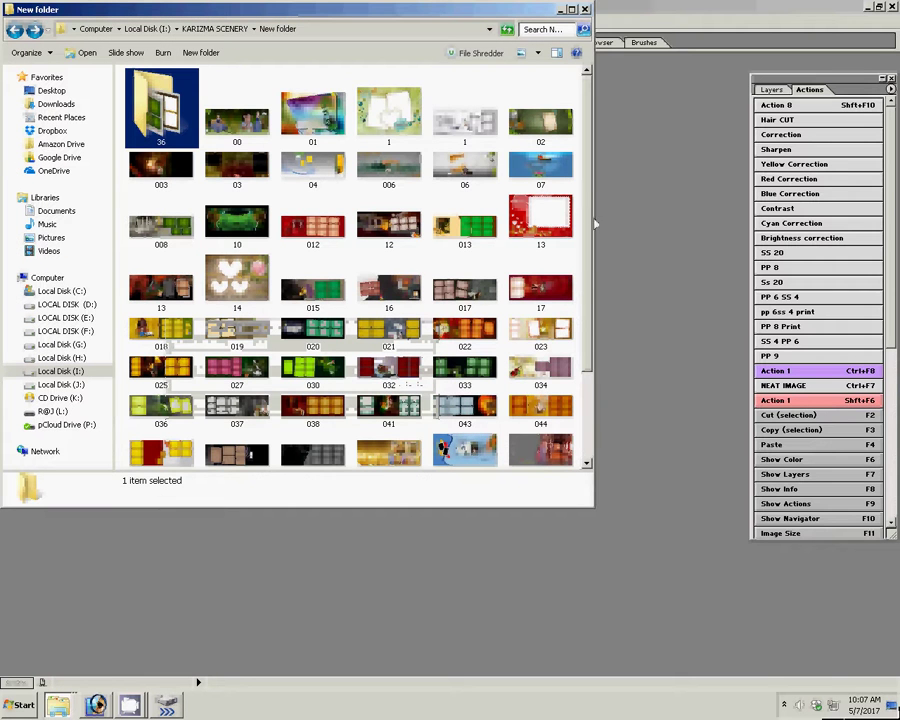
scroll(581, 368, down, 3)
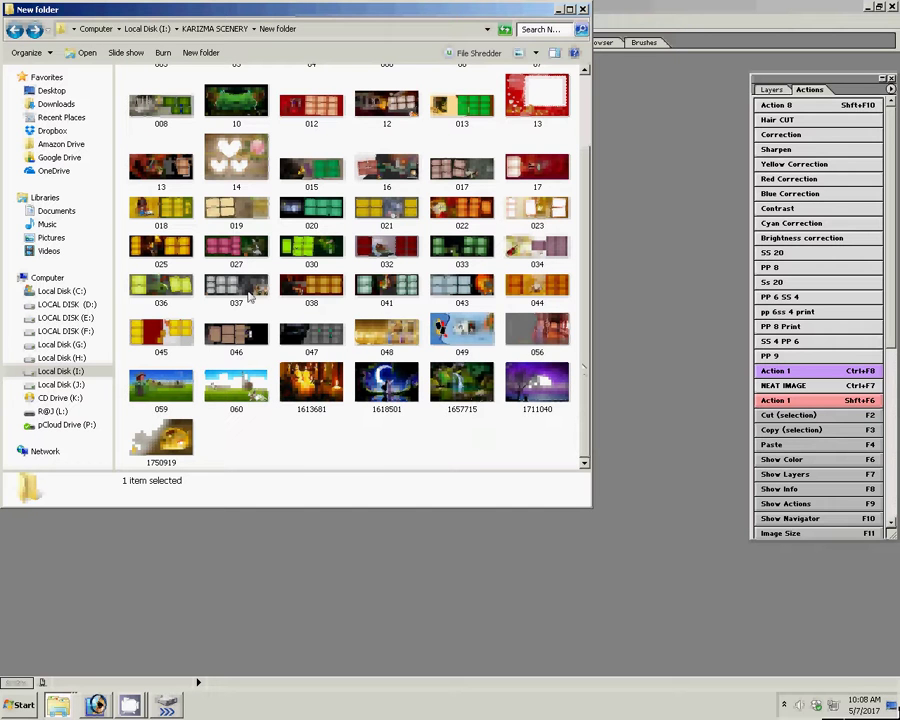
double_click(236, 385)
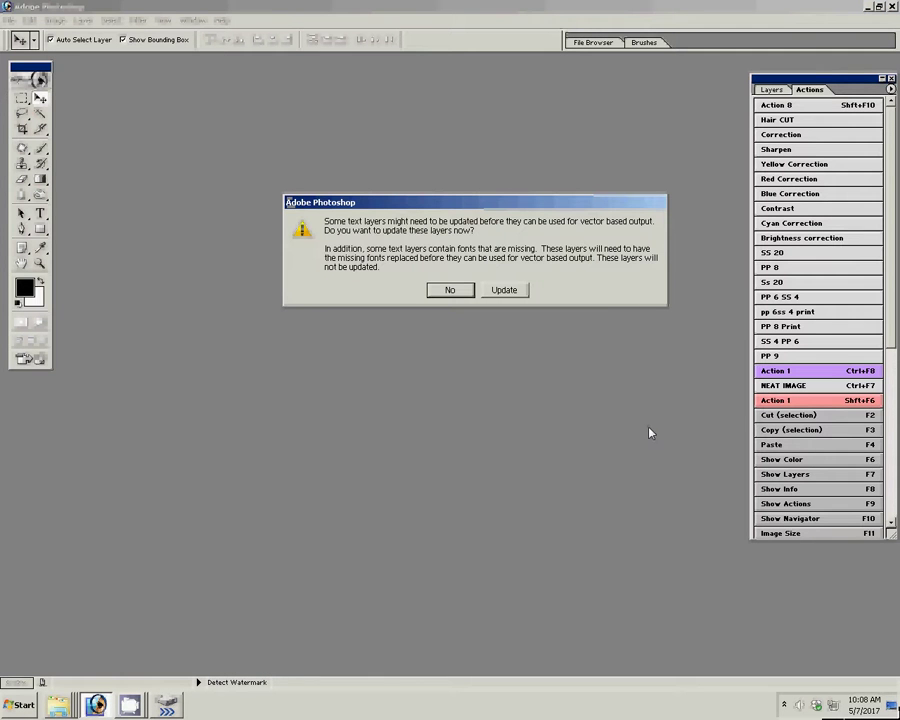
- Open 060.psd without updating text layers, then hide Layer 10 to remove the castle
click(456, 294)
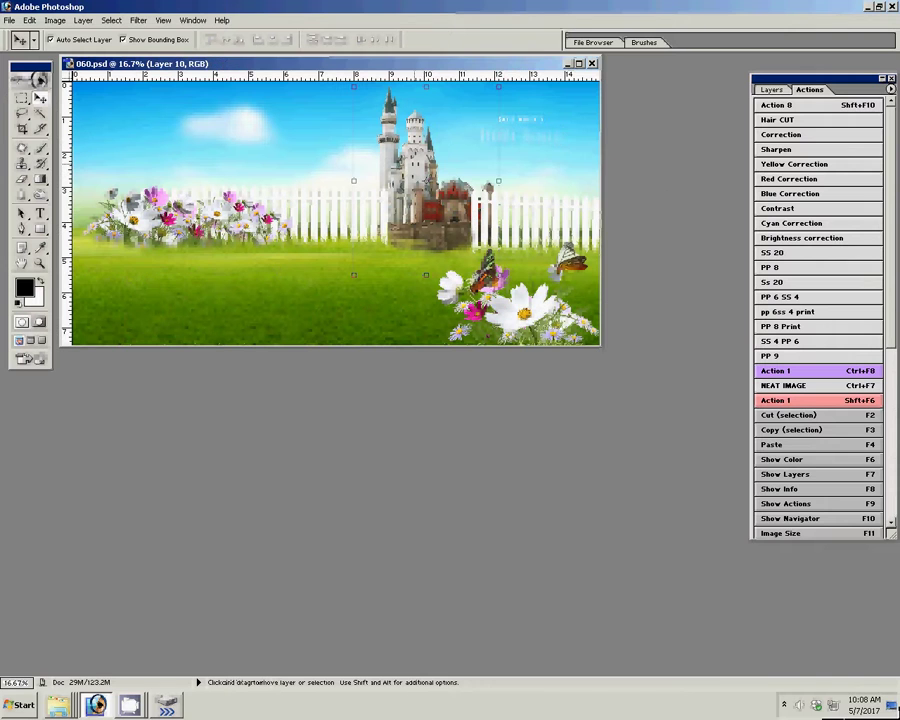
click(770, 90)
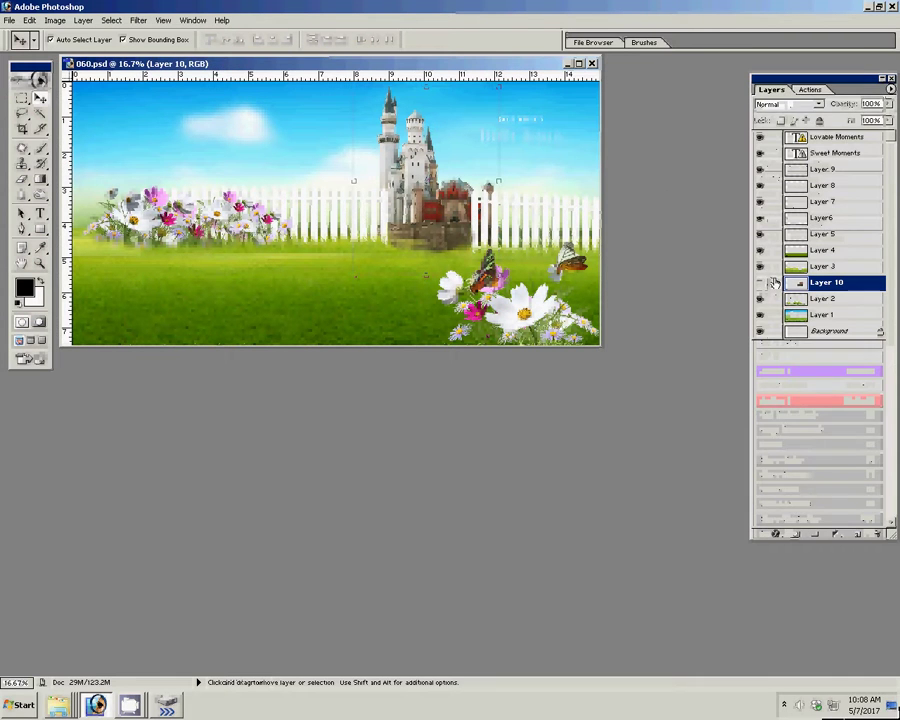
click(760, 283)
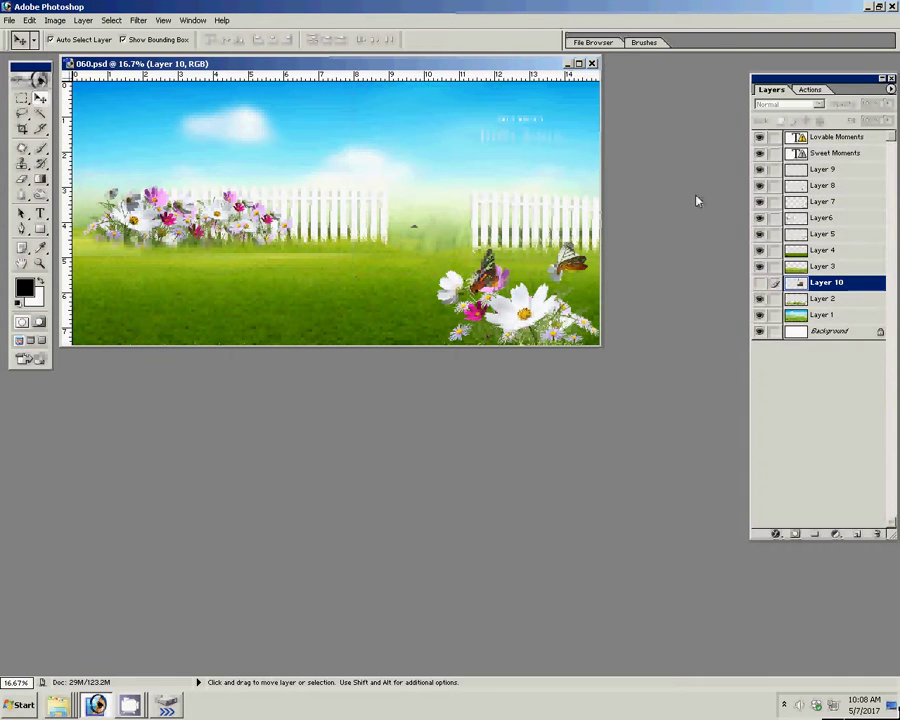
- Set 060.psd to 36 × 12 inches, unconstrained, and render all text layers
right_click(474, 70)
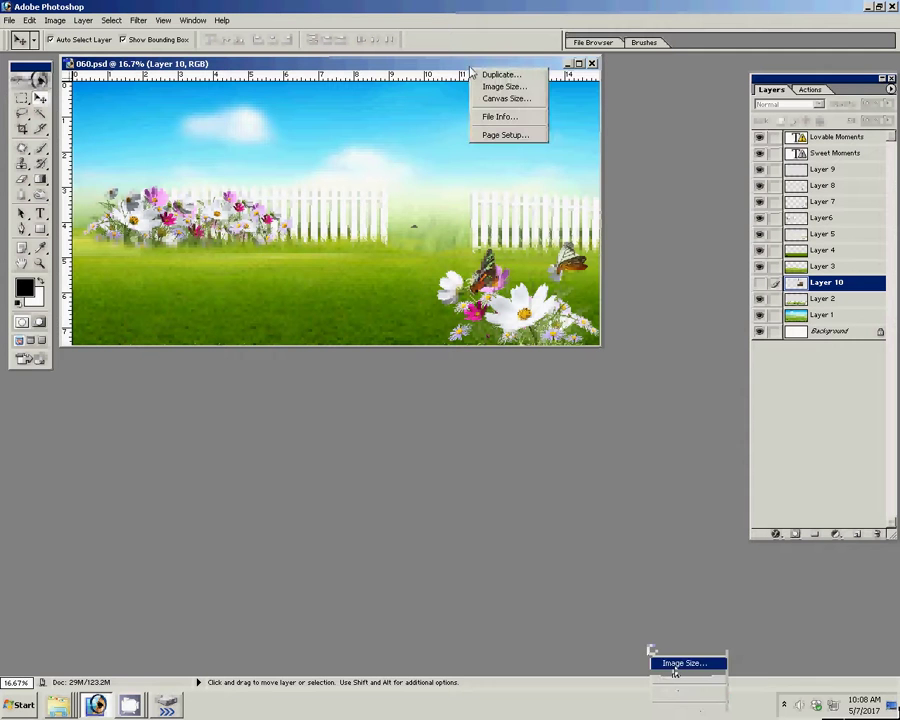
click(504, 86)
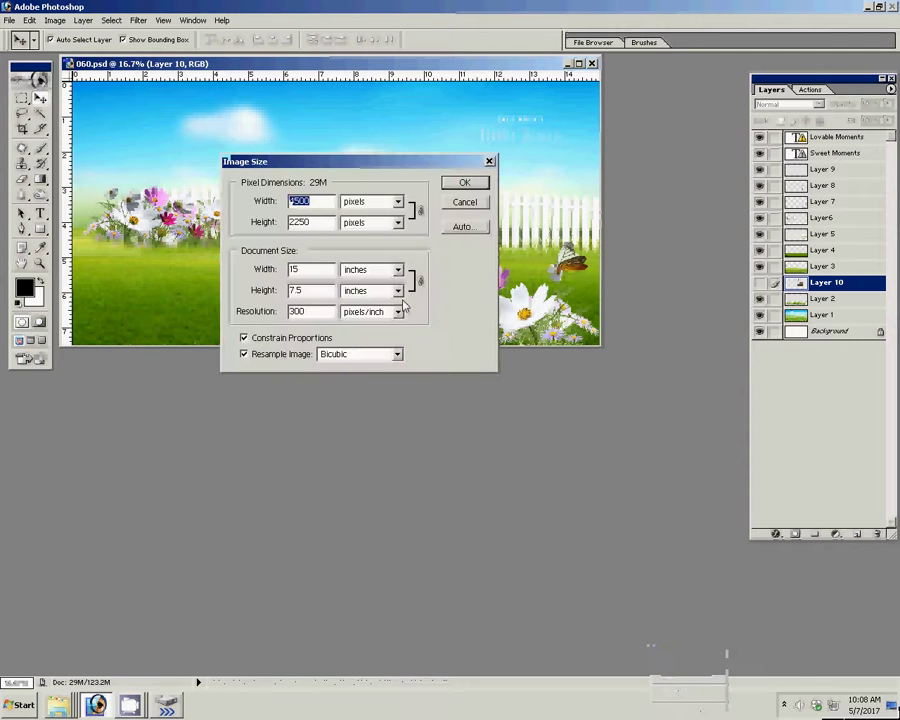
double_click(303, 269)
text(36)
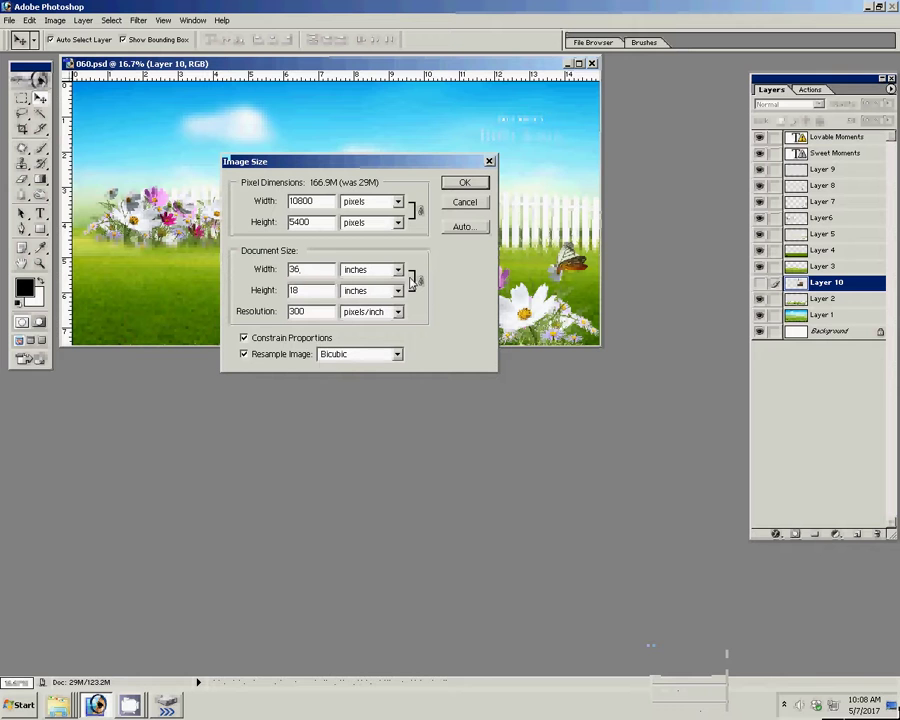
click(244, 338)
double_click(296, 290)
text(12)
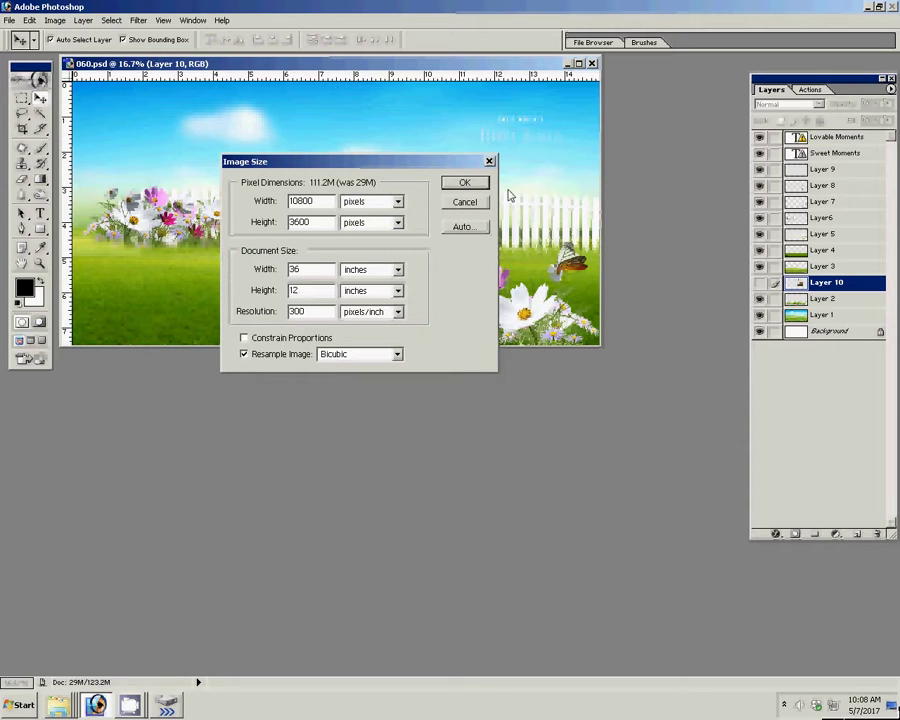
click(464, 182)
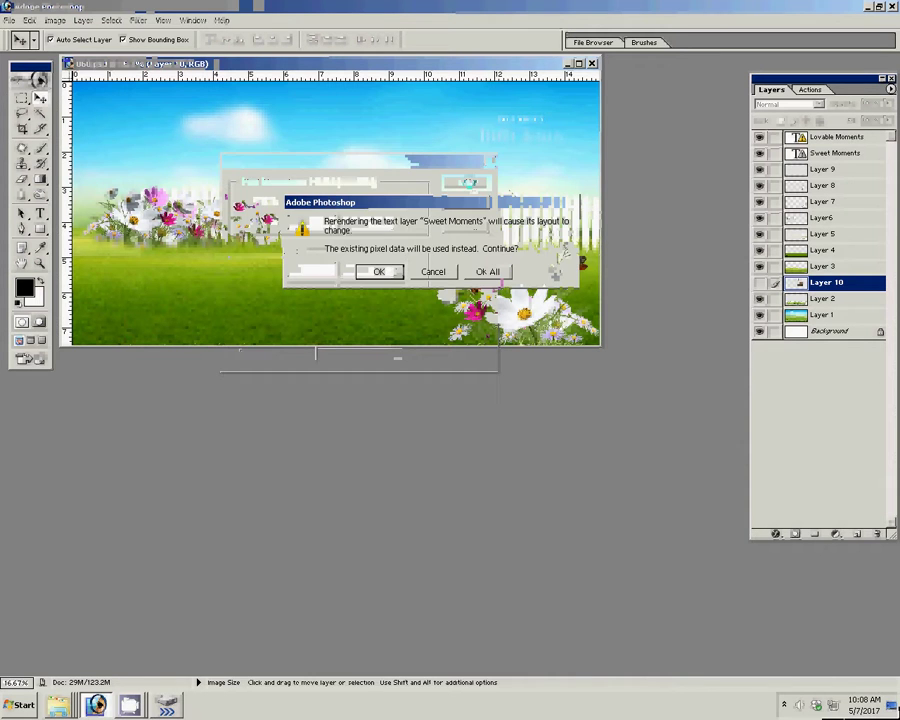
click(486, 272)
click(163, 706)
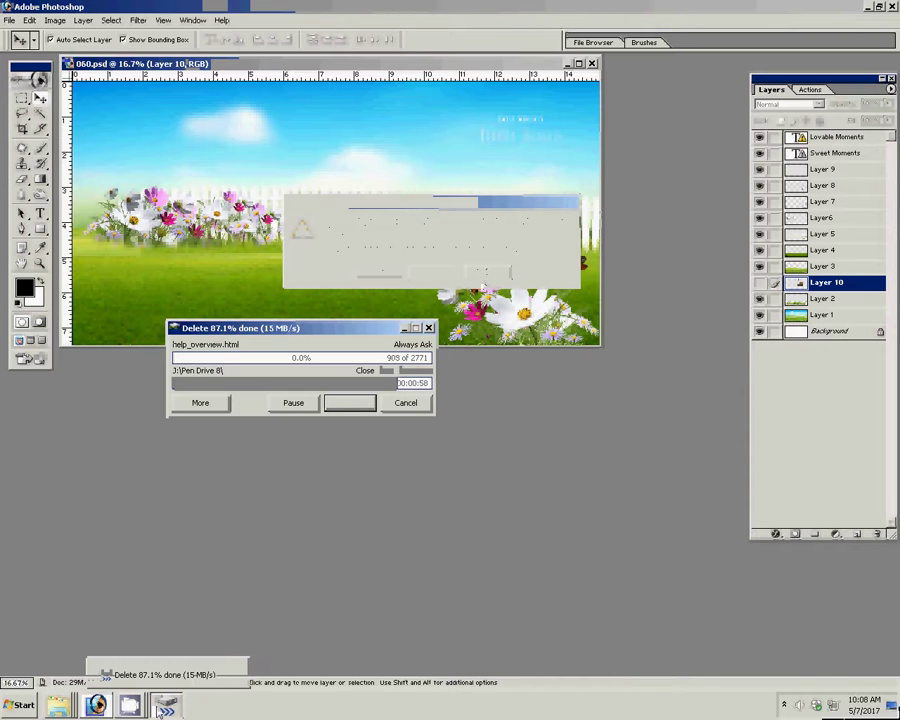
- Bring up the CamStudio recorder window from the taskbar and notification tray
click(57, 708)
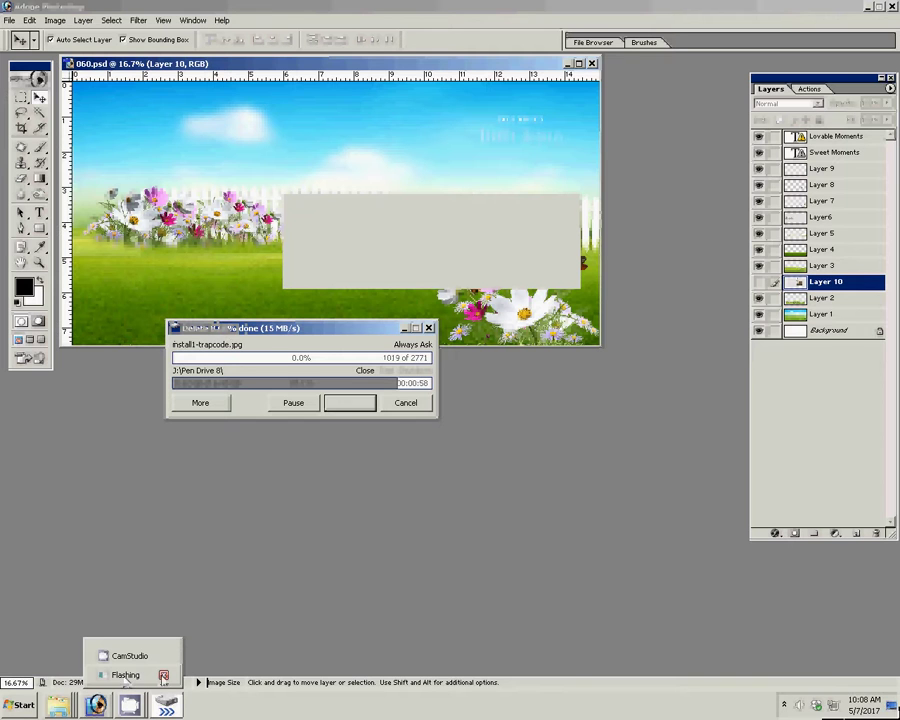
click(163, 676)
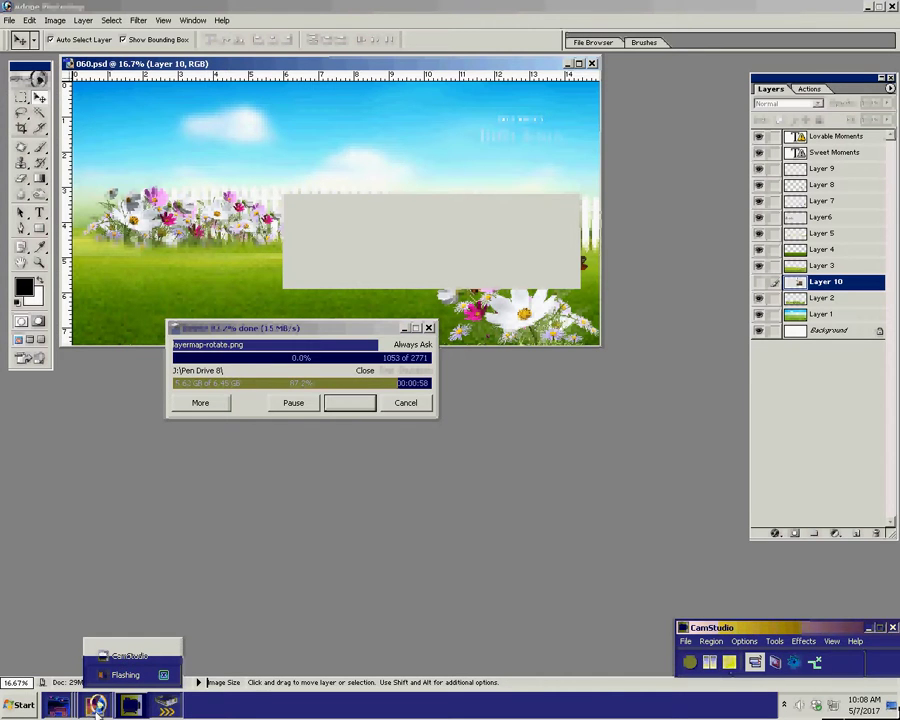
click(96, 706)
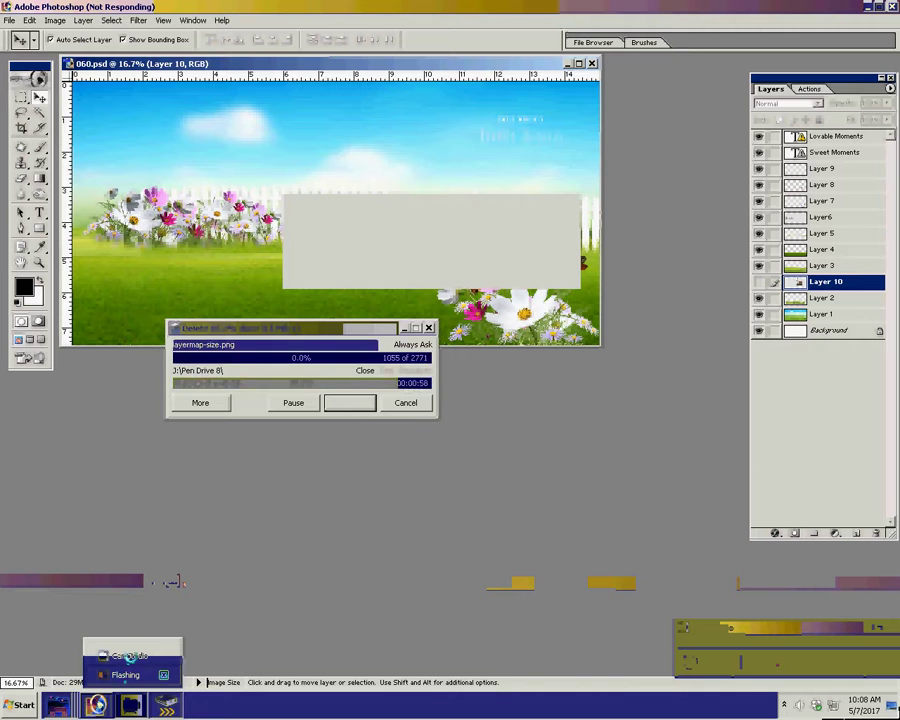
click(784, 706)
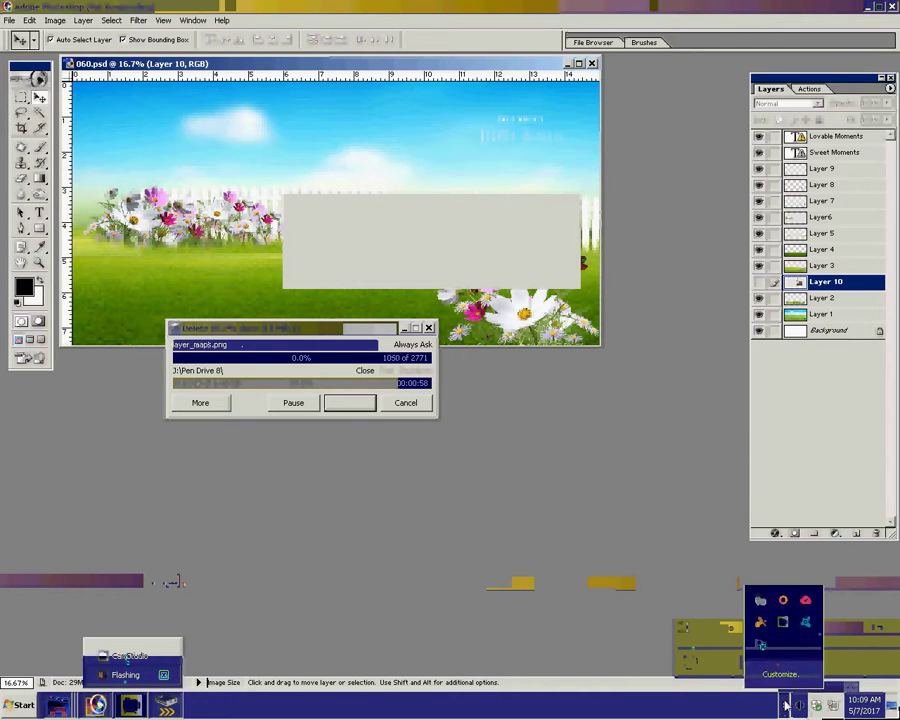
click(783, 624)
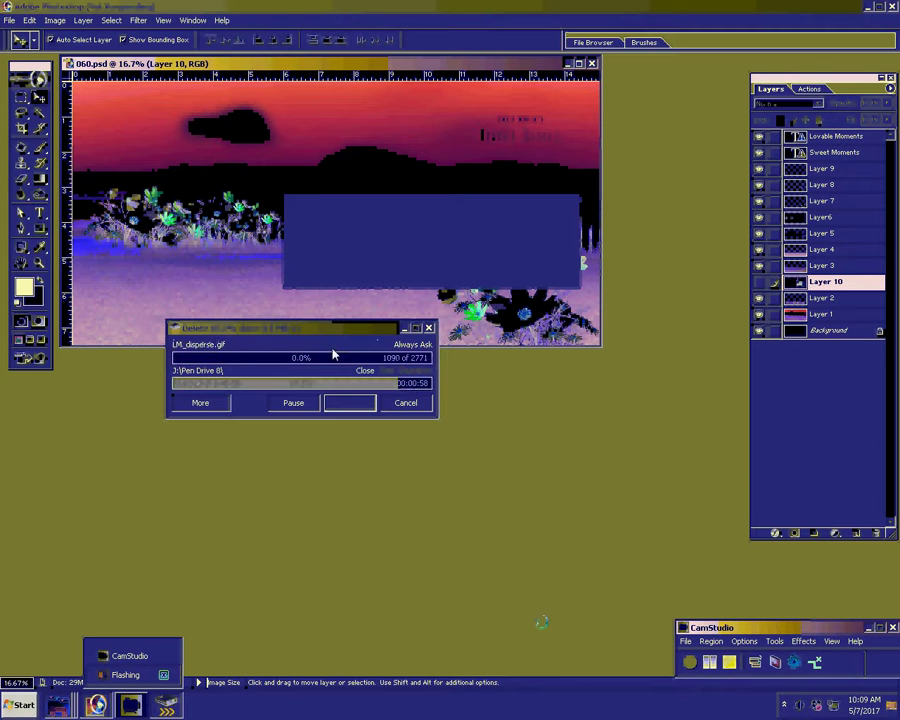
- End the WebBrowserPassView task in Task Manager, then select CamStudio
key(ctrl+shift+Escape)
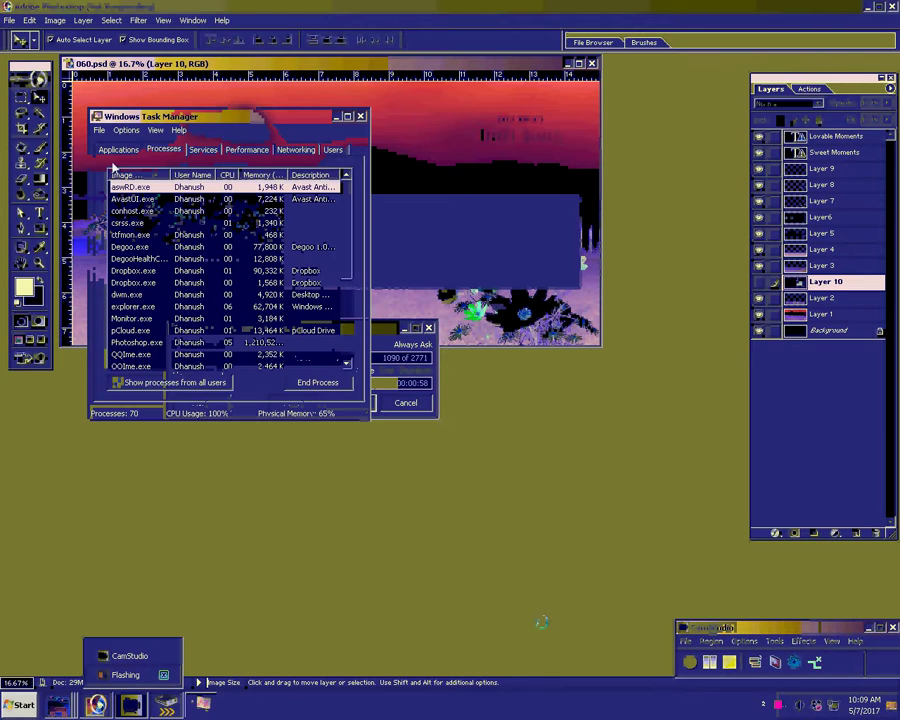
click(115, 152)
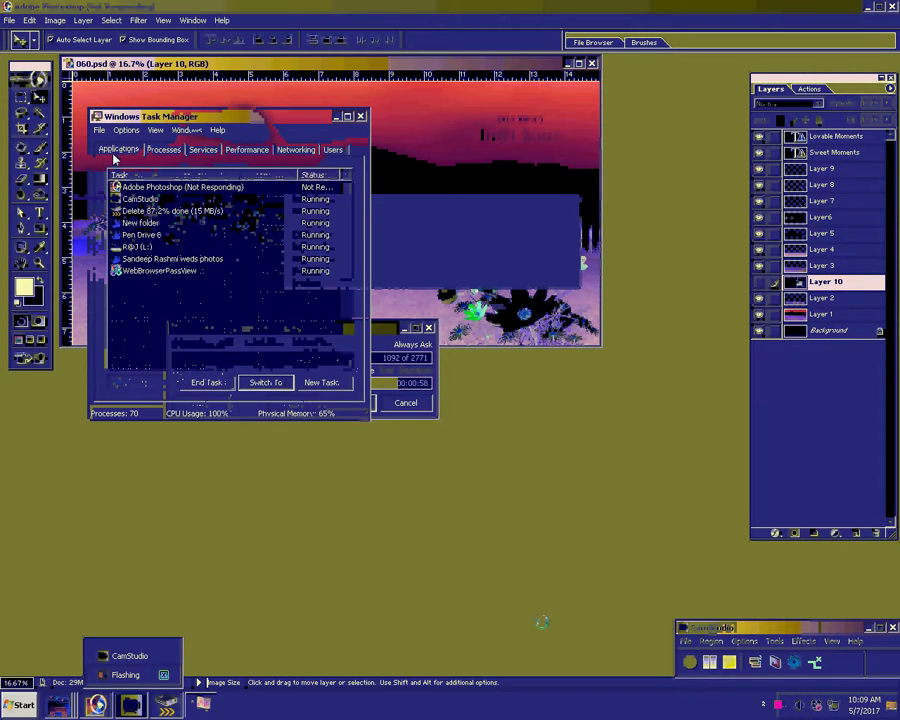
click(154, 270)
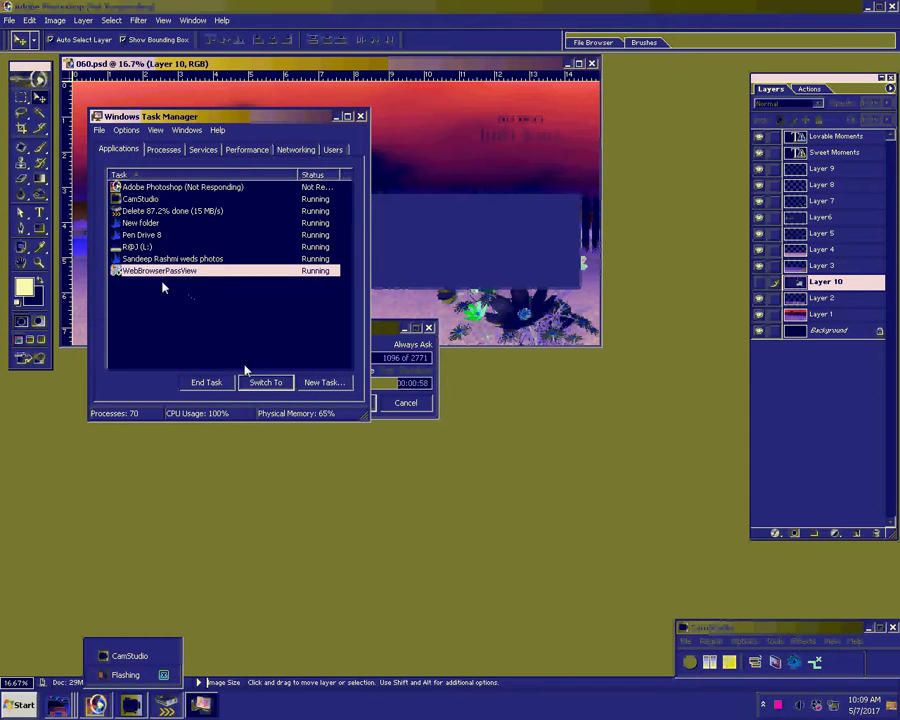
right_click(199, 272)
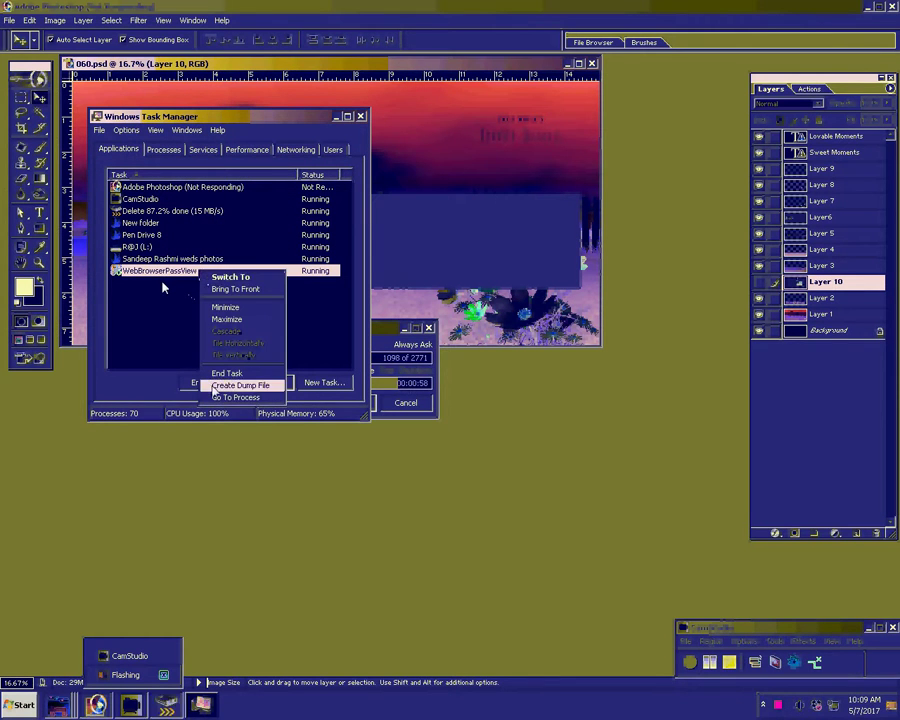
click(213, 399)
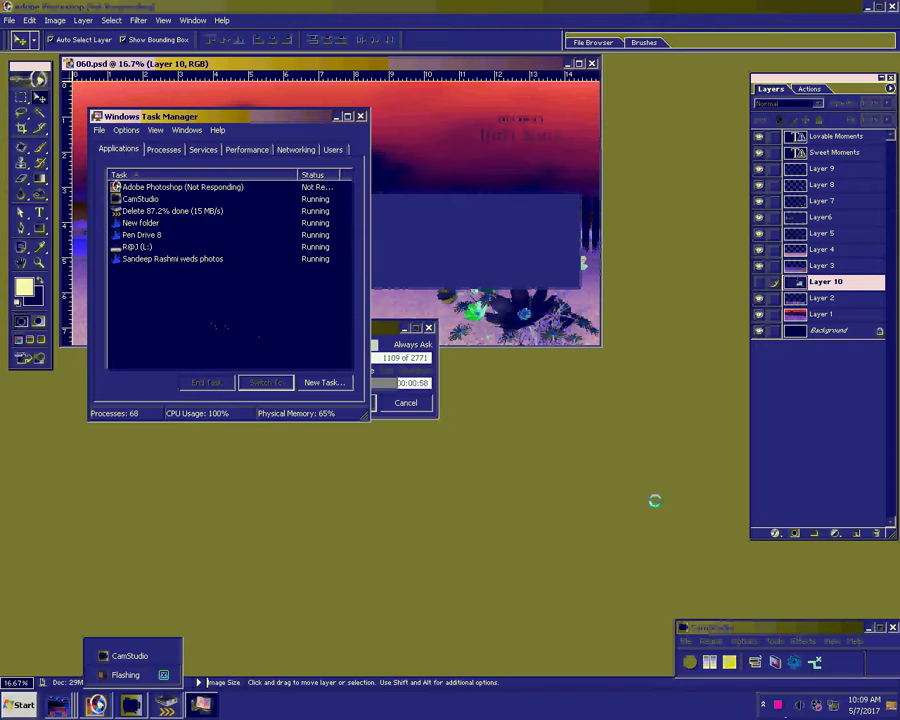
click(147, 201)
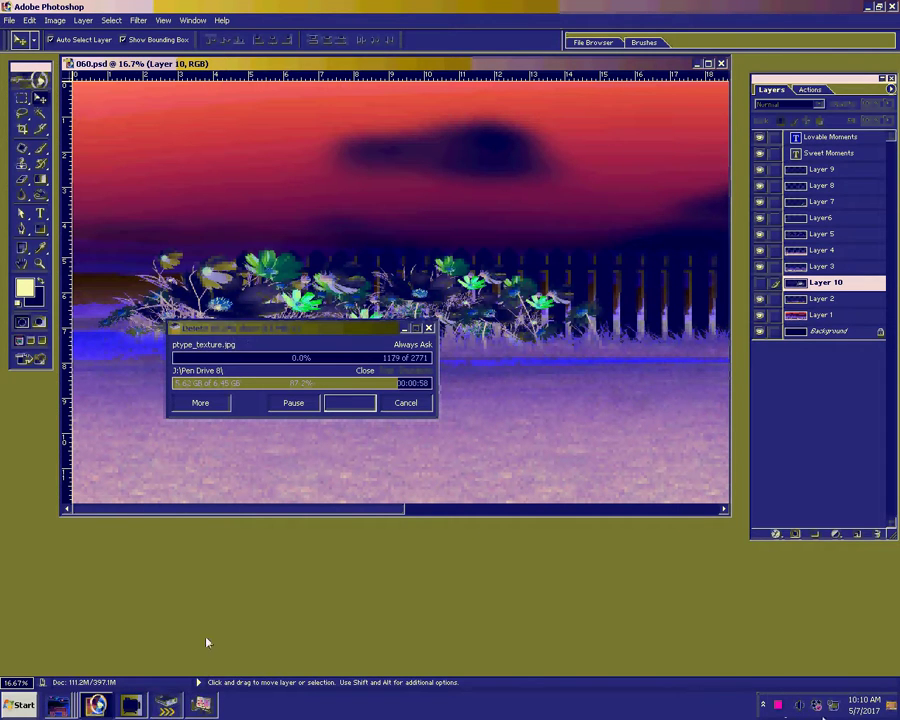
- Show the hidden notification area icons while 060.psd finishes resizing
click(764, 705)
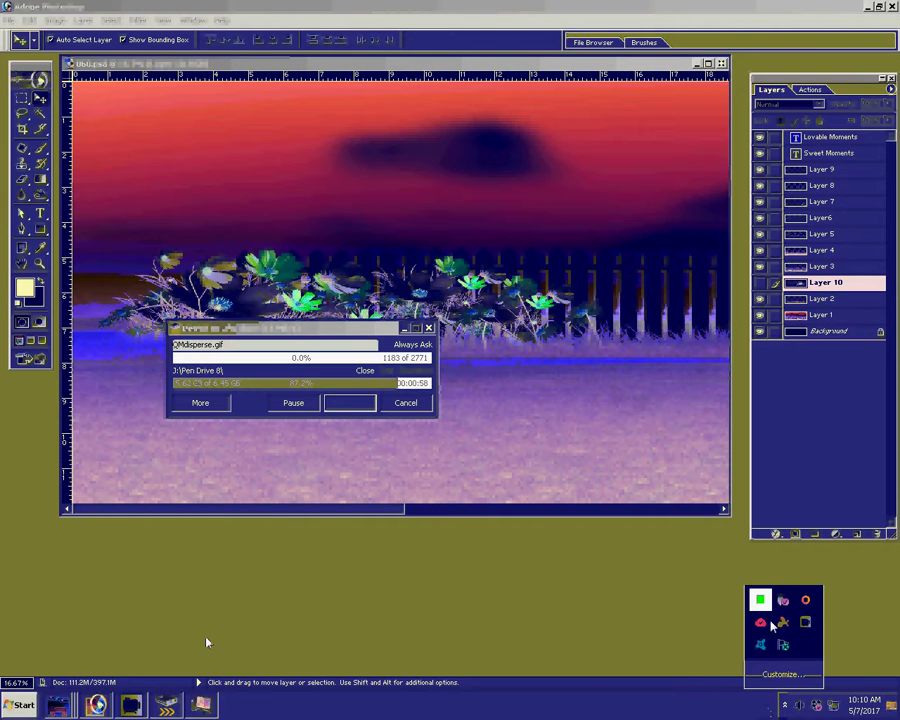